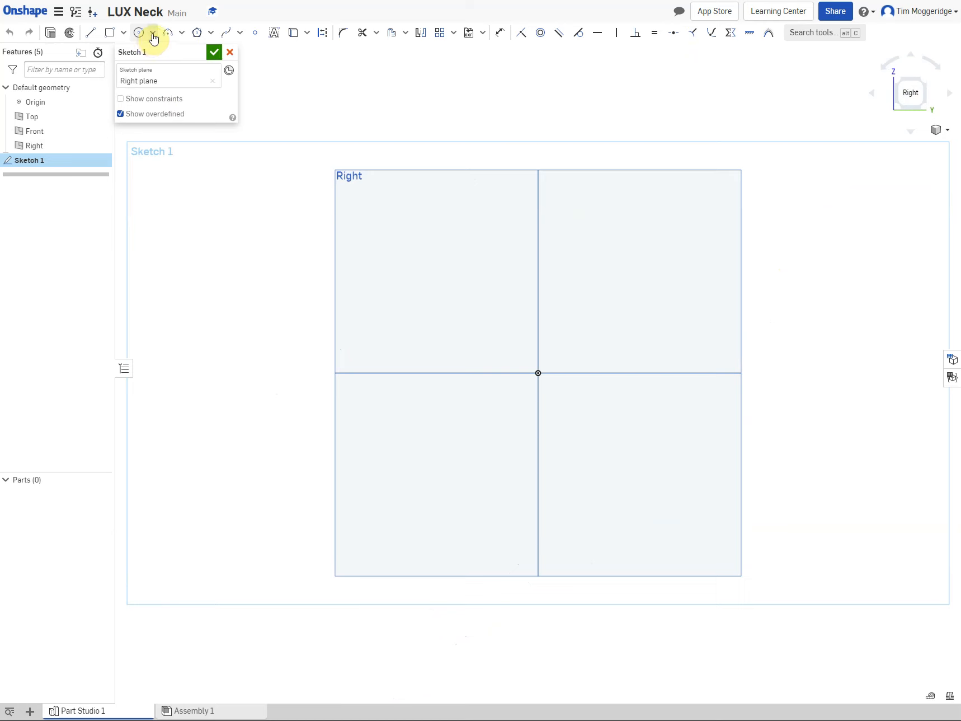
Sketch a circle about 46 mm in diameter at the origin and one about 27 mm in diameter above it on the vertical axis
{"action": "left_click", "coordinate": [154, 36]}
{"action": "left_click", "coordinate": [138, 34]}
{"action": "left_click", "coordinate": [537, 372]}
{"action": "left_click", "coordinate": [586, 408]}
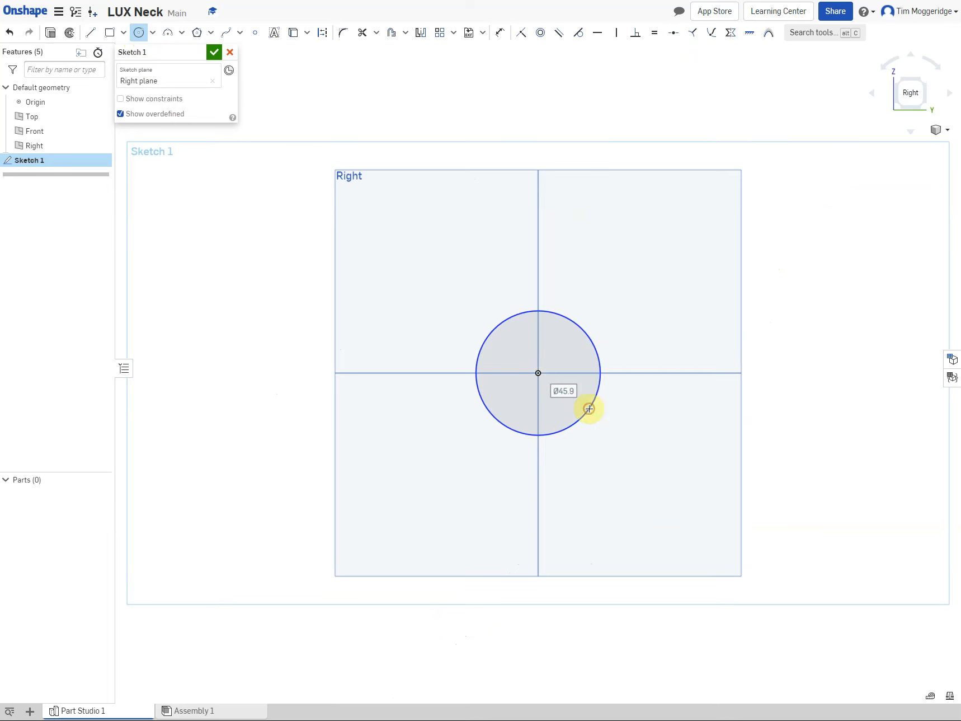
{"action": "left_click", "coordinate": [538, 236]}
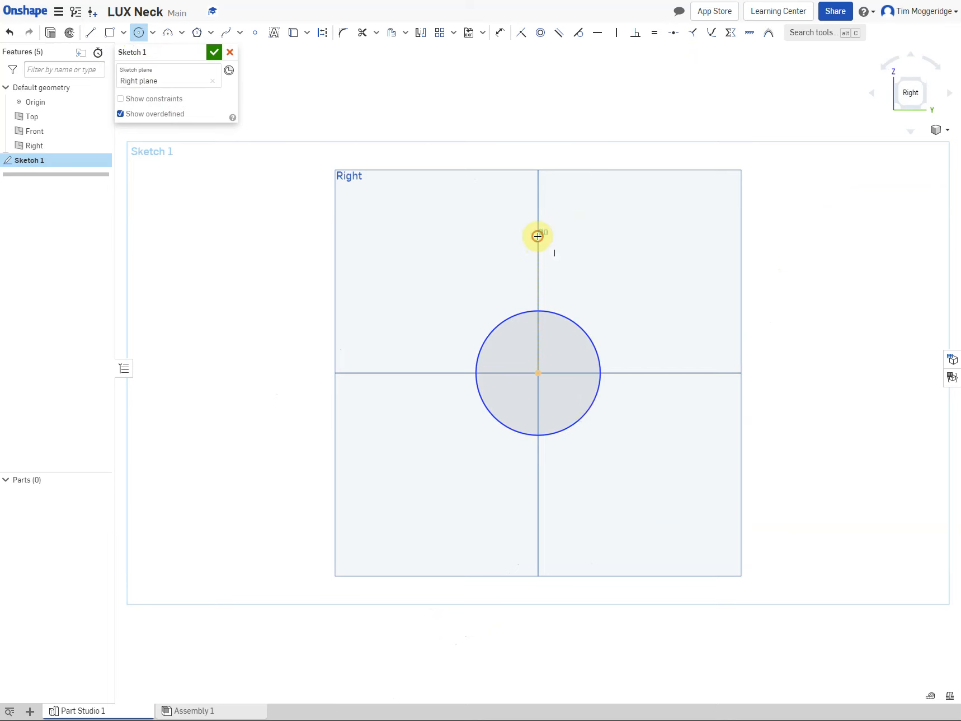
{"action": "left_click", "coordinate": [570, 252]}
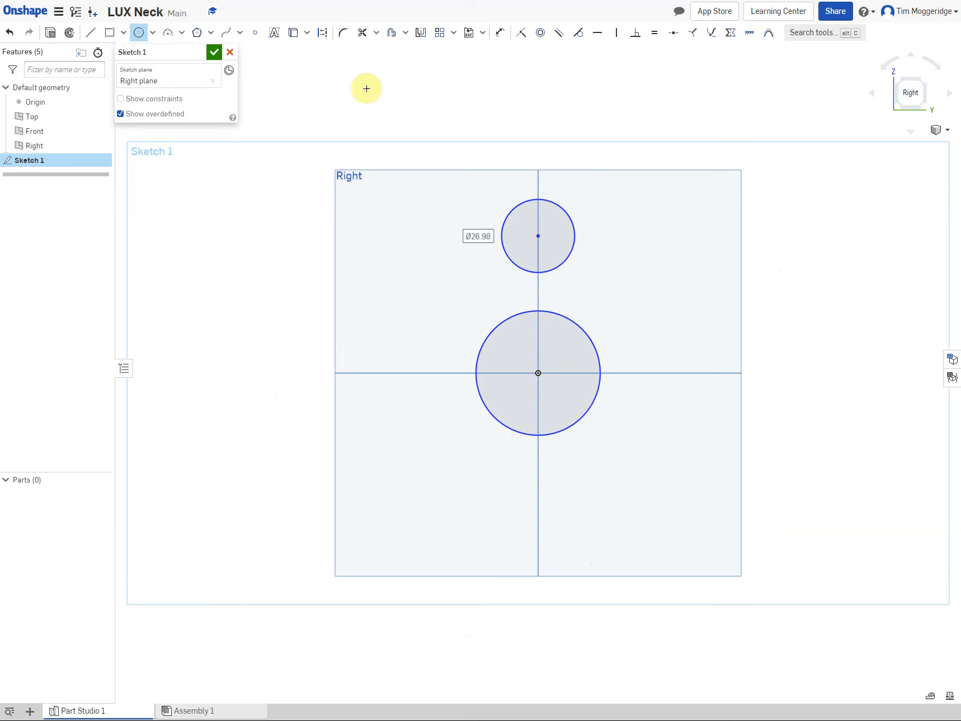
Dimension the upper circle's diameter to 20 mm and the origin circle's diameter to 35 mm
{"action": "left_click", "coordinate": [500, 34]}
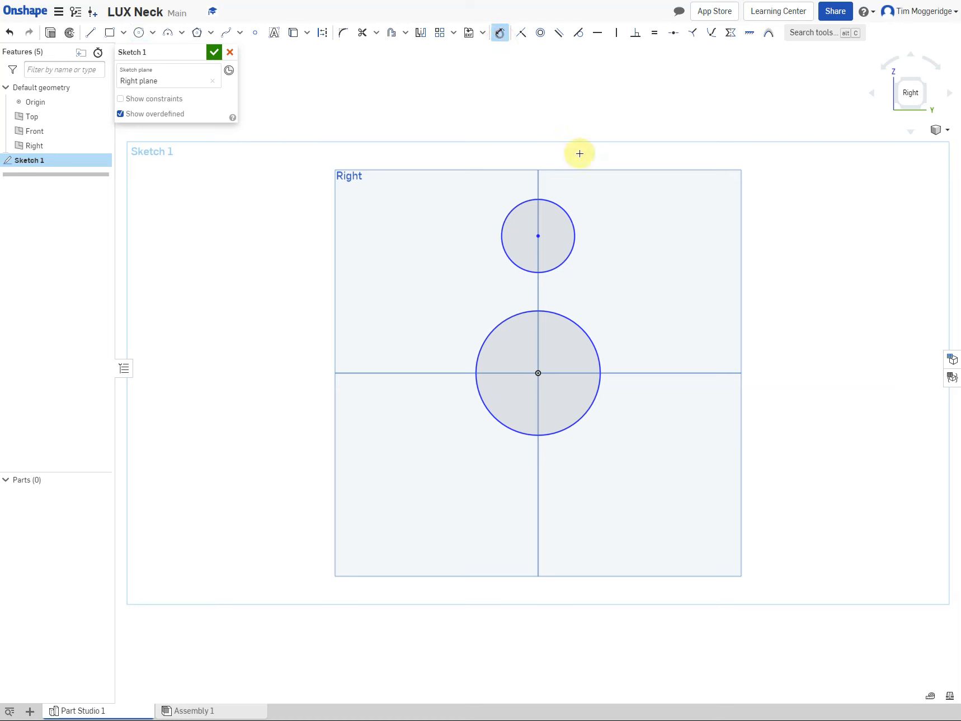
{"action": "left_click", "coordinate": [569, 215]}
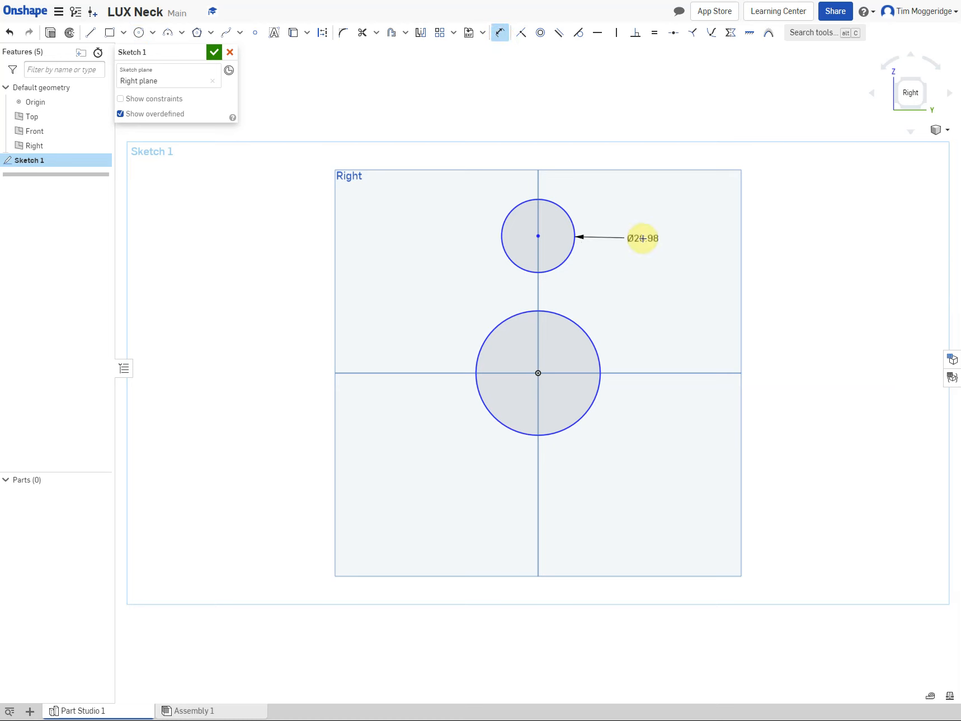
{"action": "left_click", "coordinate": [643, 239]}
{"action": "type", "text": "25"}
{"action": "key", "text": "Return"}
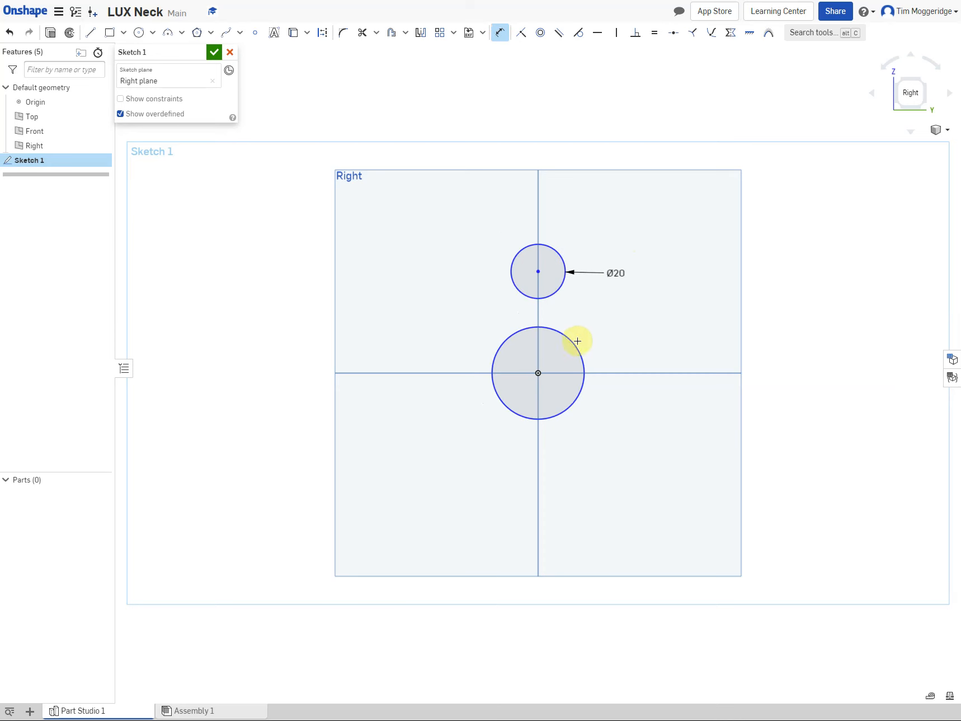
{"action": "left_click", "coordinate": [577, 341]}
{"action": "left_click", "coordinate": [660, 423]}
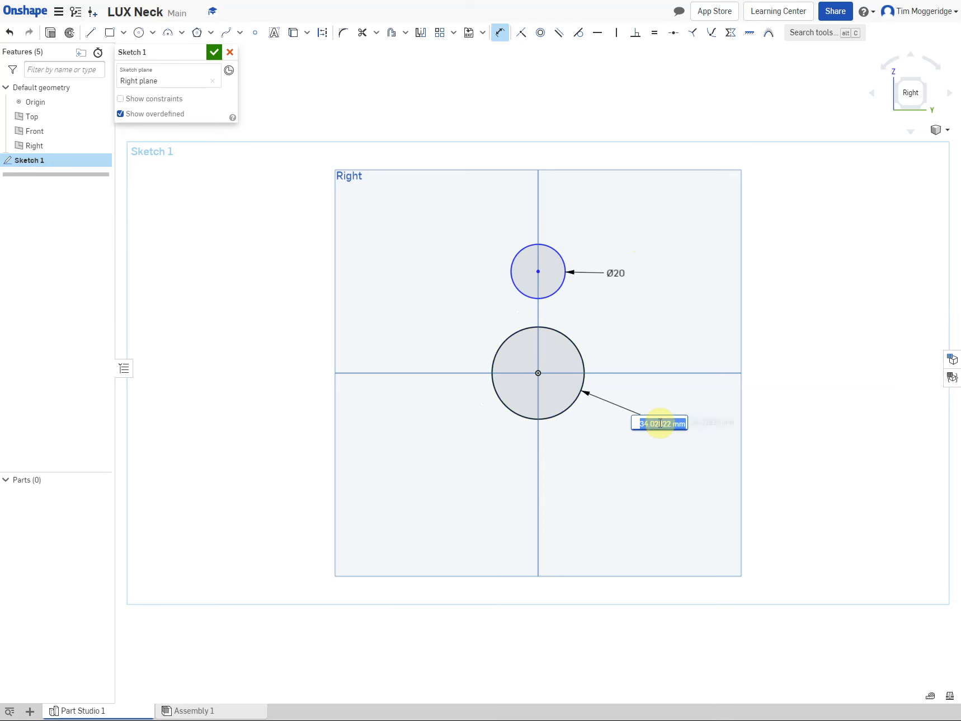
{"action": "type", "text": "35"}
{"action": "key", "text": "Return"}
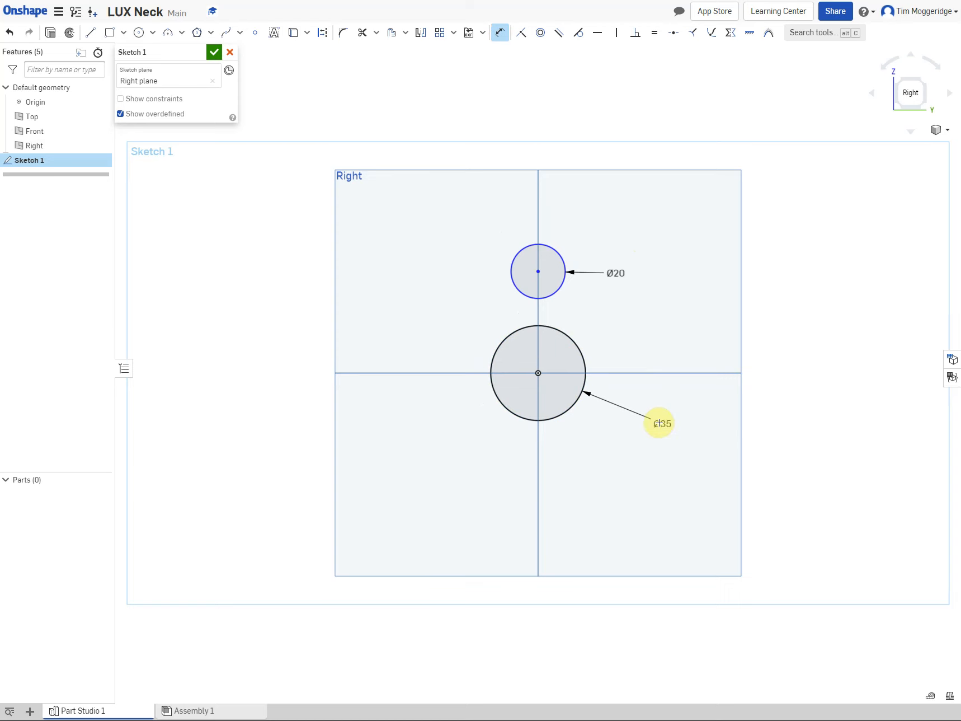
Set the vertical distance between the upper circle's centre and the origin to 40 mm
{"action": "left_click", "coordinate": [538, 271]}
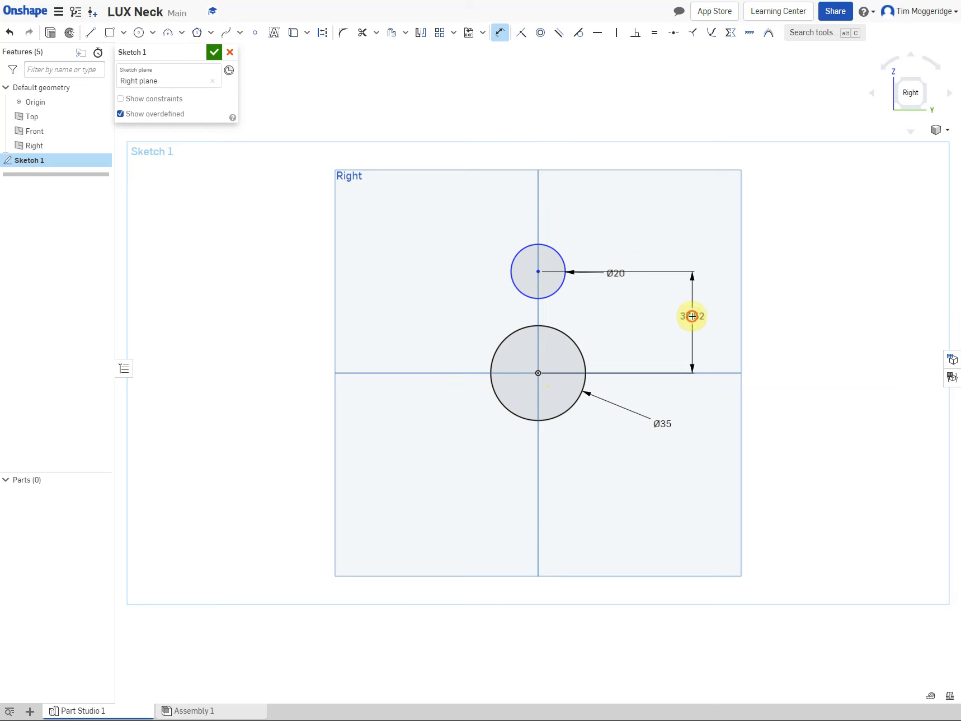
{"action": "left_click", "coordinate": [691, 316]}
{"action": "type", "text": "40"}
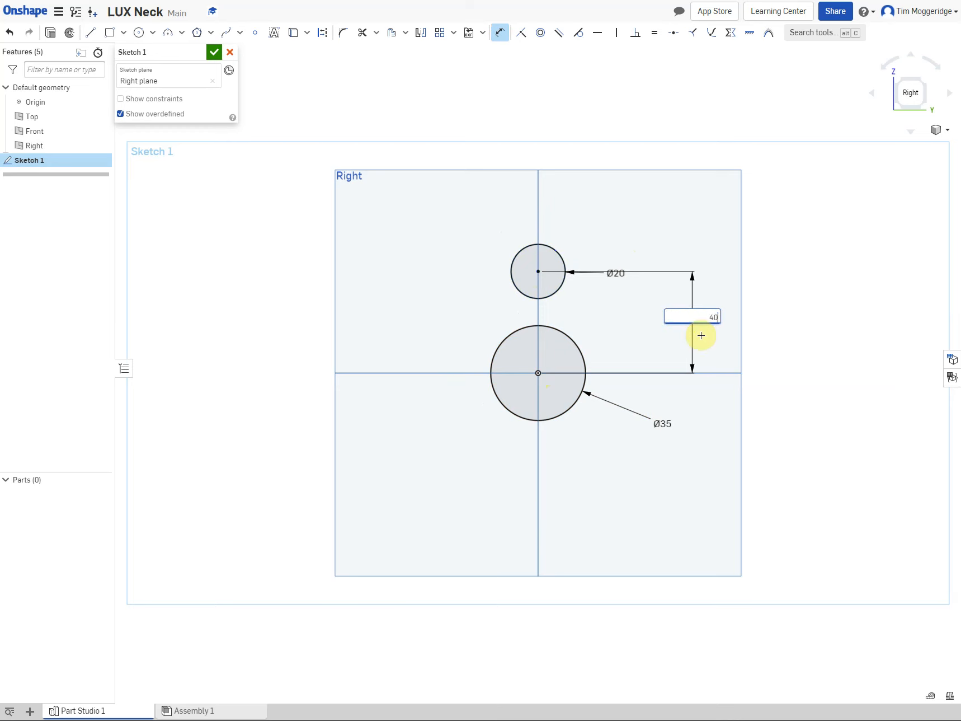
{"action": "key", "text": "Return"}
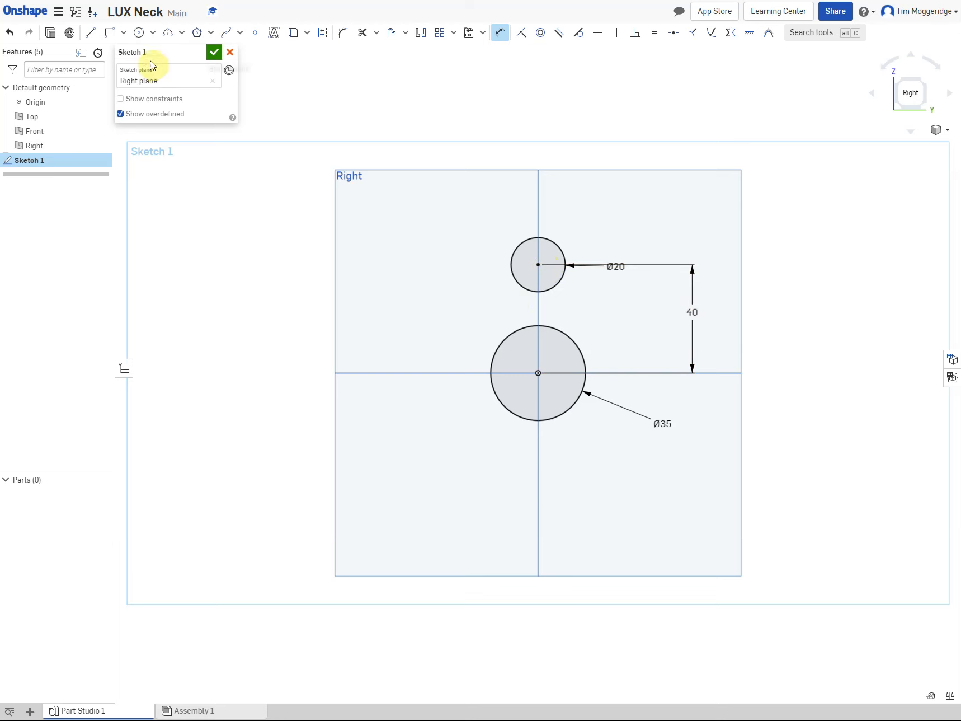
Sketch a vertical line about 26 mm long from inside the upper circle to inside the lower circle, left of the vertical axis
{"action": "left_click", "coordinate": [89, 34]}
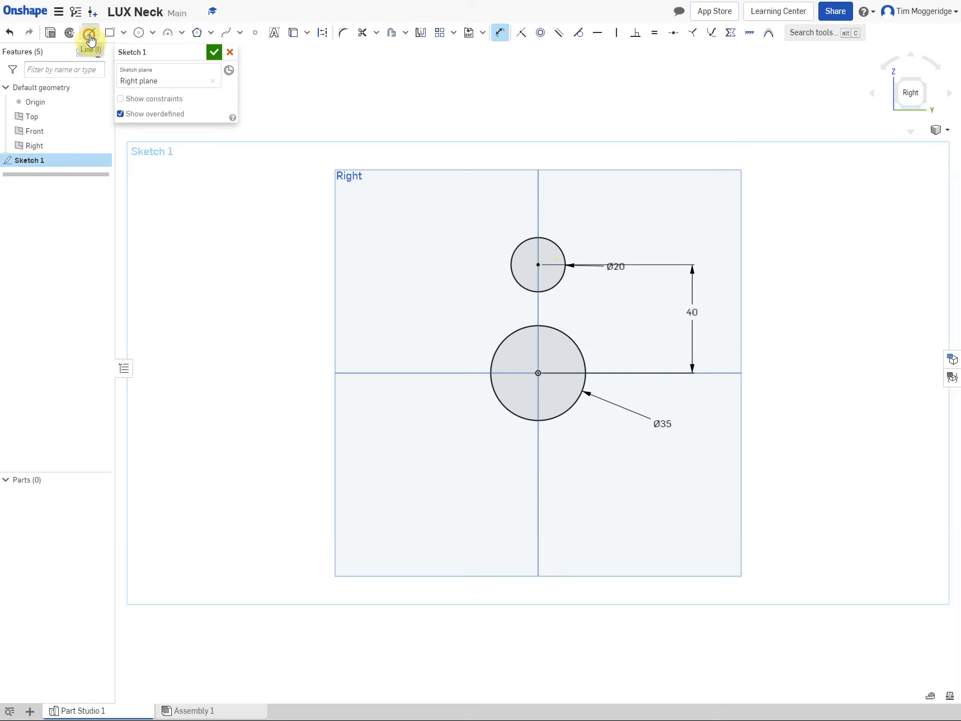
{"action": "left_click", "coordinate": [523, 276]}
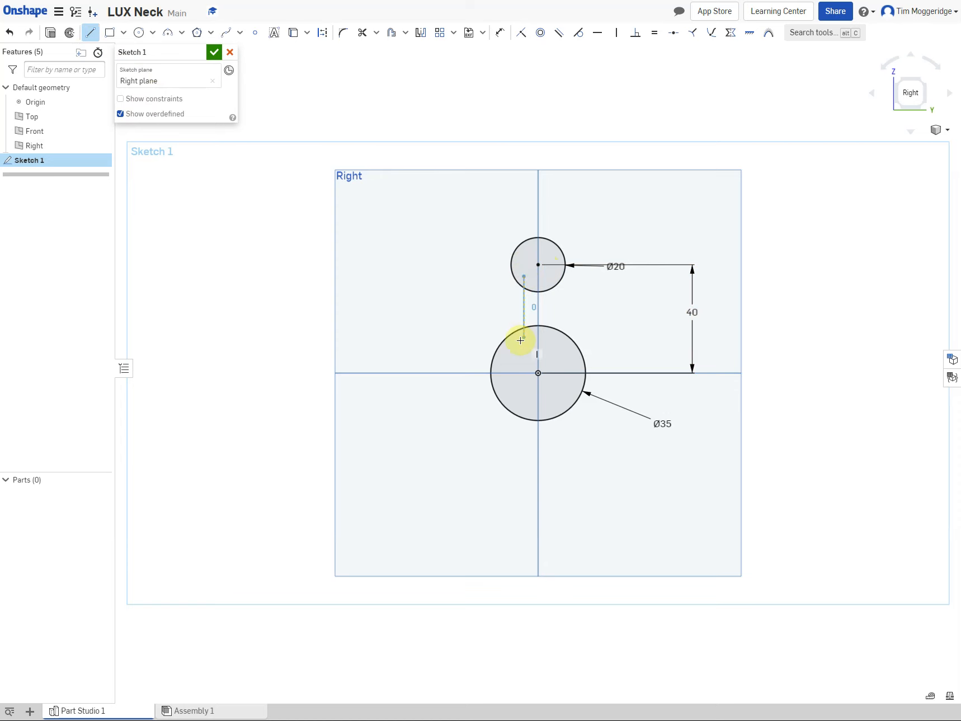
{"action": "left_click", "coordinate": [523, 346]}
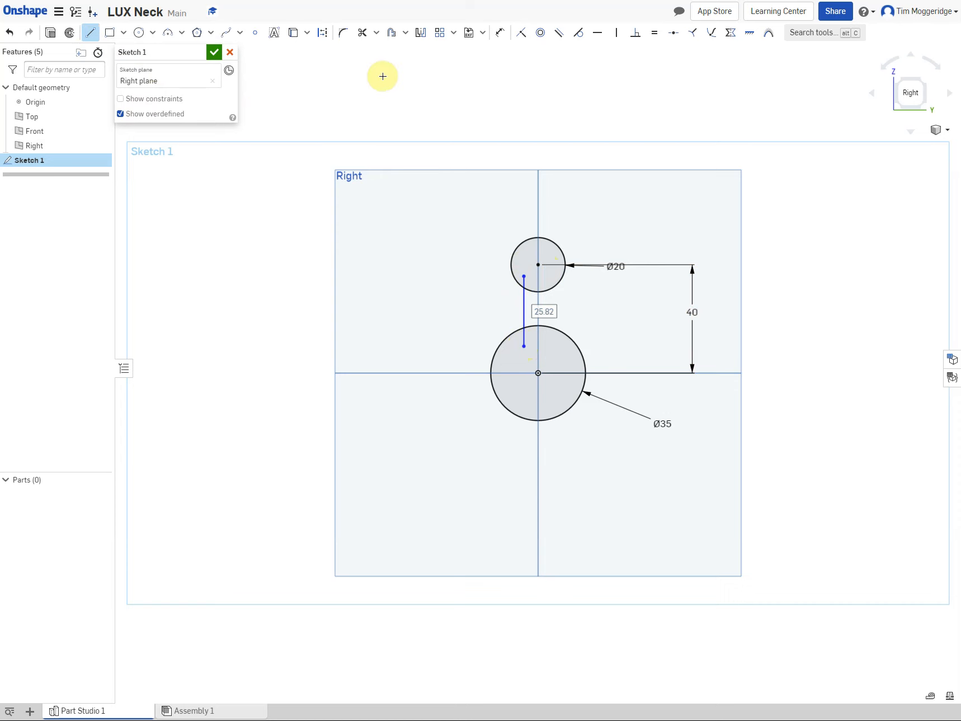
Set the distance between the vertical line and the vertical centre axis to 7.5 mm
{"action": "left_click", "coordinate": [500, 32]}
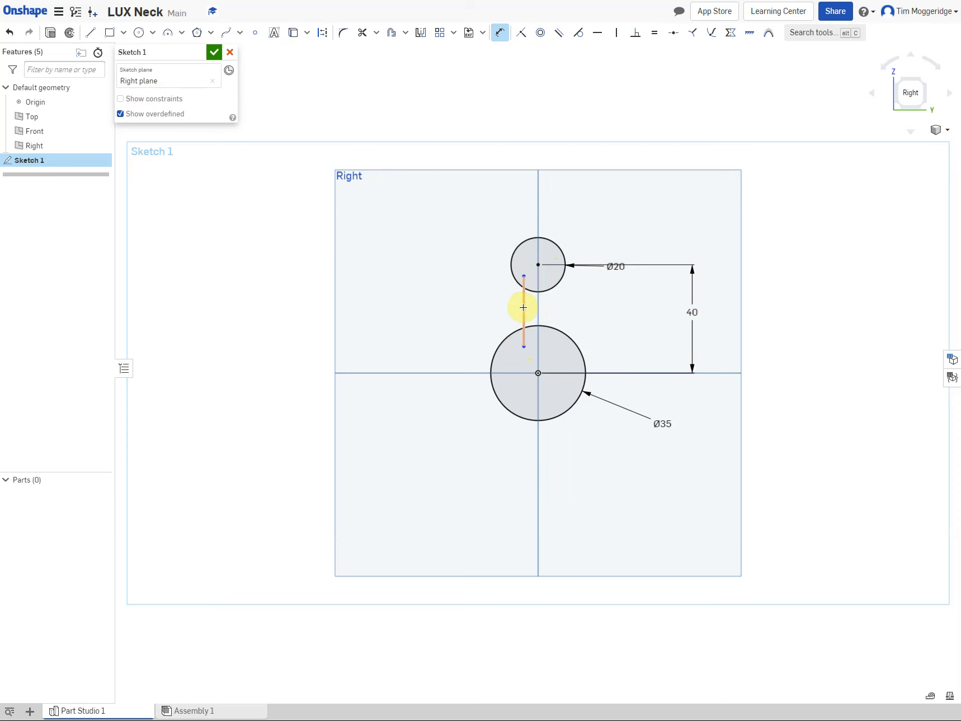
{"action": "left_click", "coordinate": [524, 308]}
{"action": "left_click", "coordinate": [539, 300]}
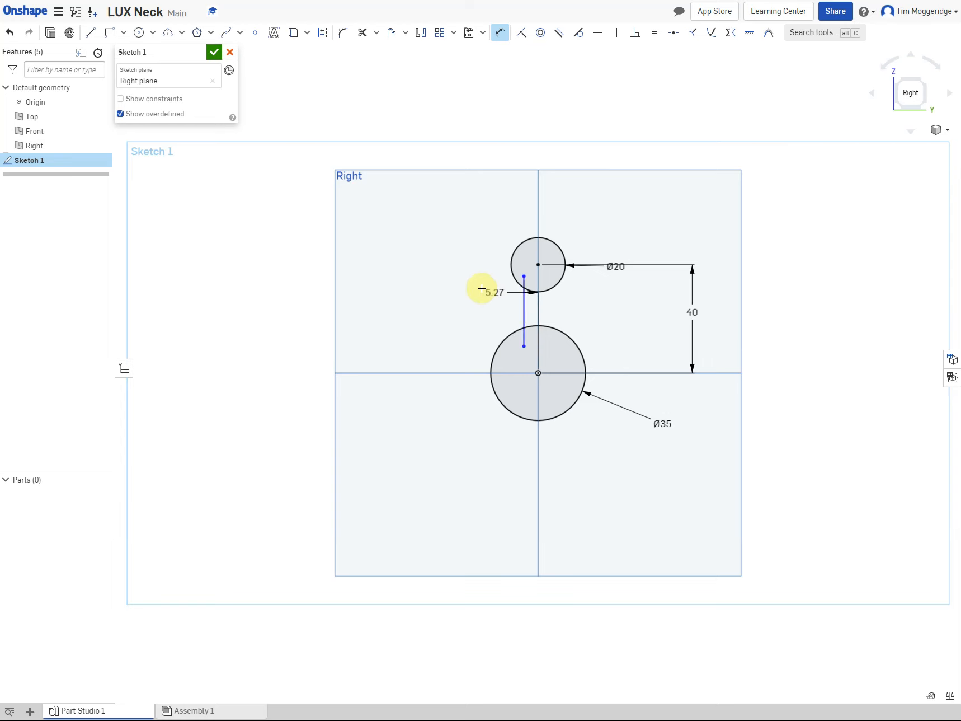
{"action": "left_click", "coordinate": [436, 291]}
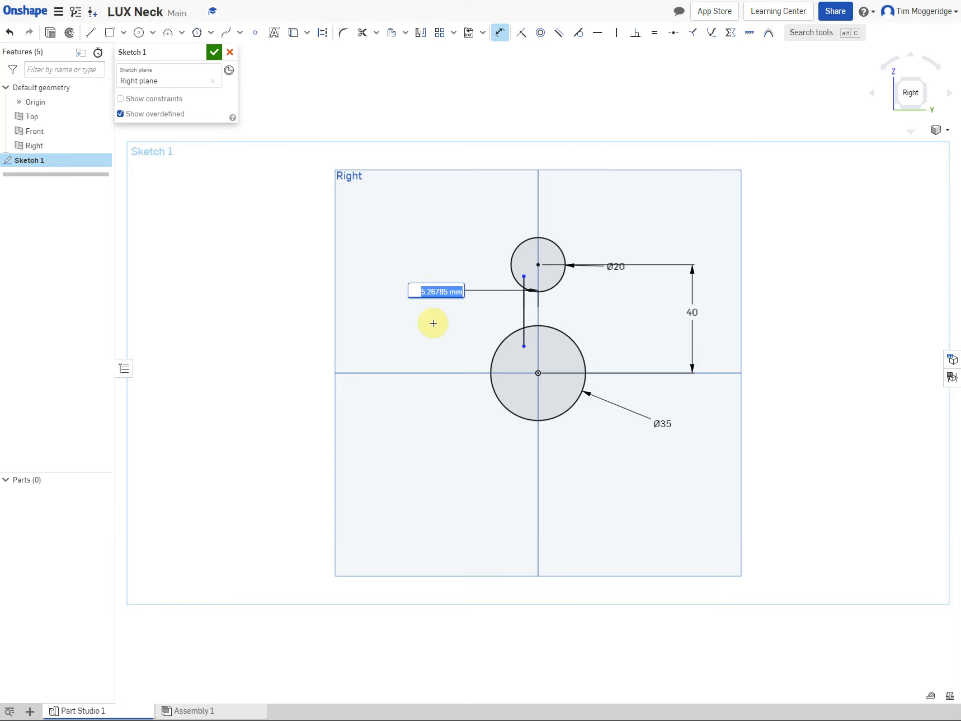
{"action": "type", "text": "7.5"}
{"action": "key", "text": "Return"}
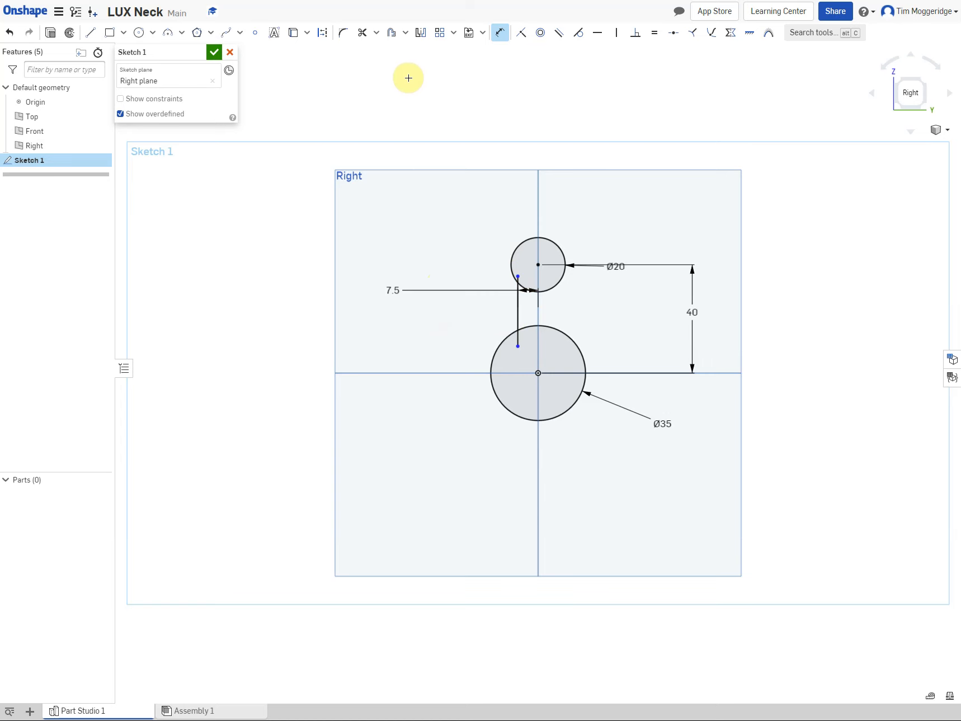
Mirror the vertical line across the Front plane's vertical axis
{"action": "left_click", "coordinate": [423, 37]}
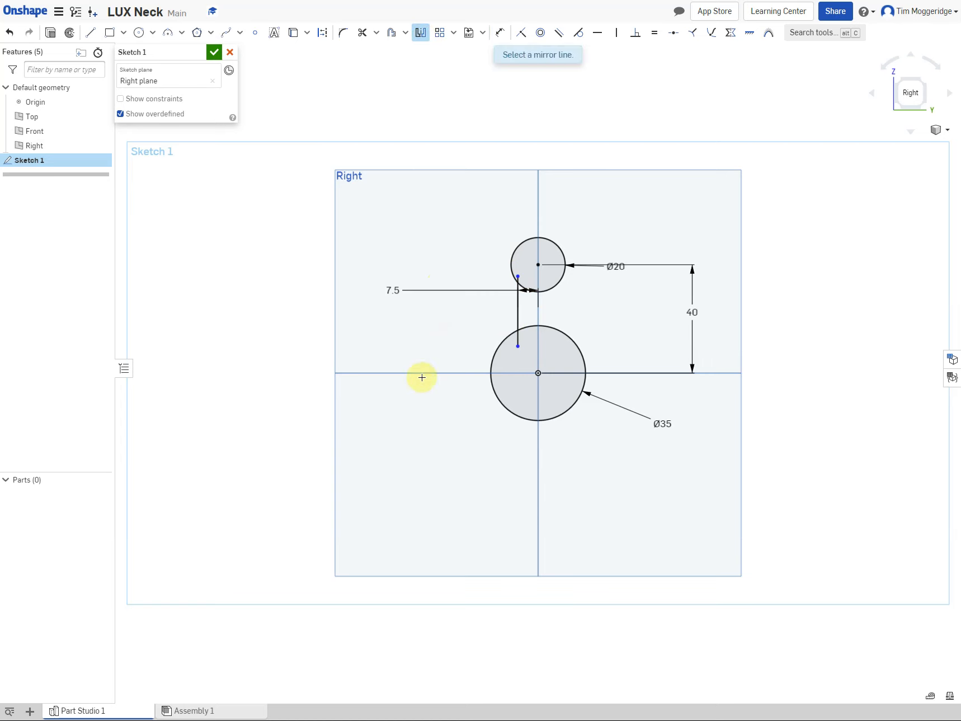
{"action": "left_click", "coordinate": [538, 196]}
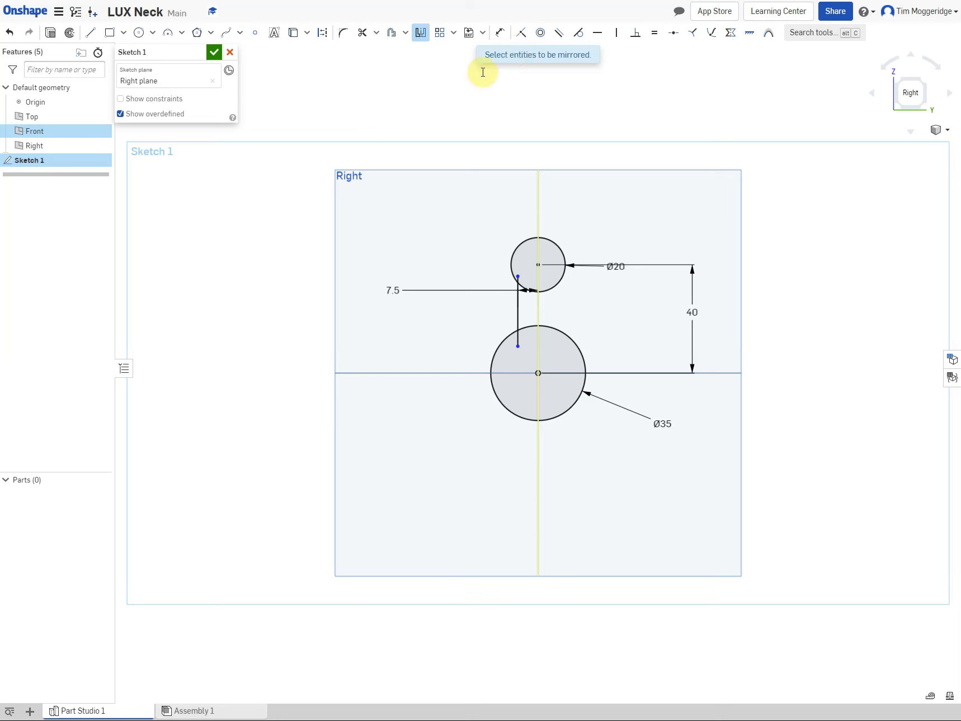
{"action": "left_click", "coordinate": [517, 308]}
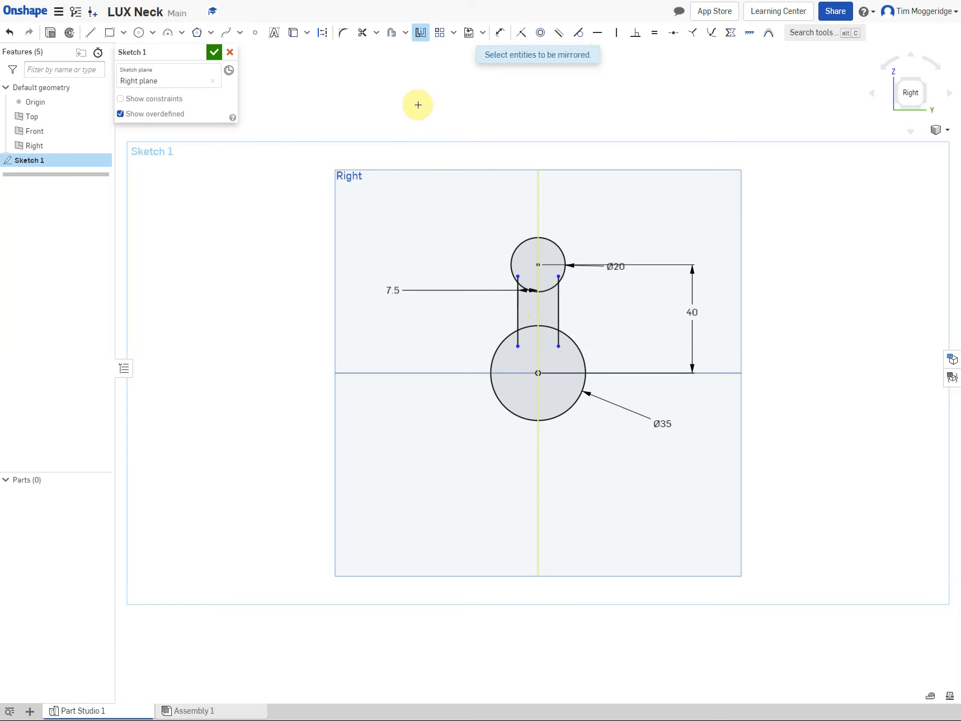
Trim the line ends inside both circles and the two arcs between the lines to leave one continuous neck outline
{"action": "left_click", "coordinate": [363, 34]}
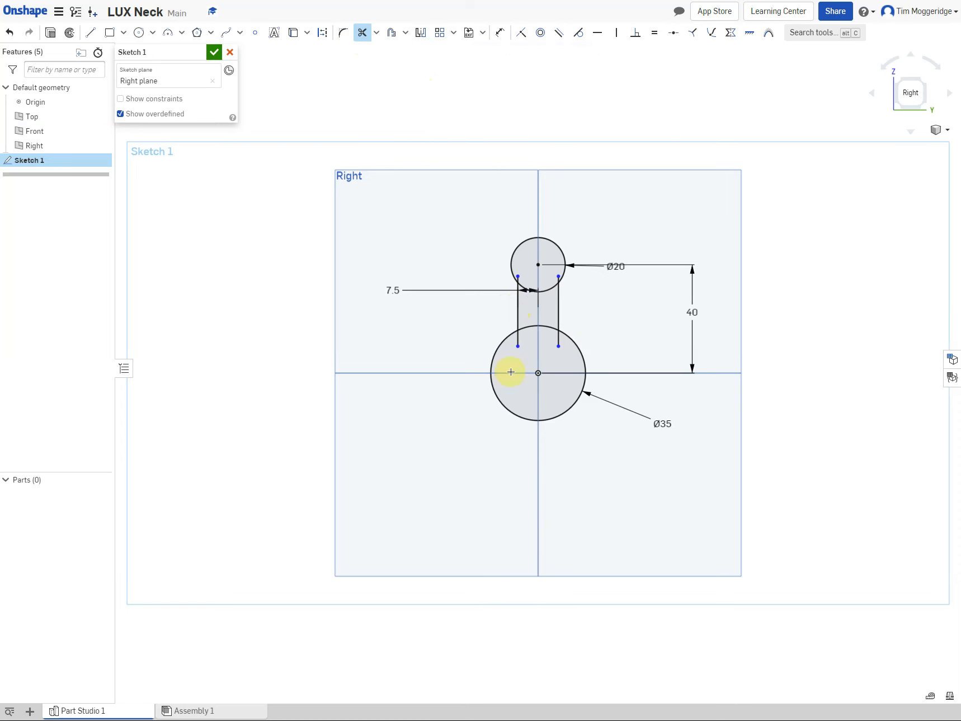
{"action": "left_click", "coordinate": [518, 342]}
{"action": "left_click", "coordinate": [560, 340]}
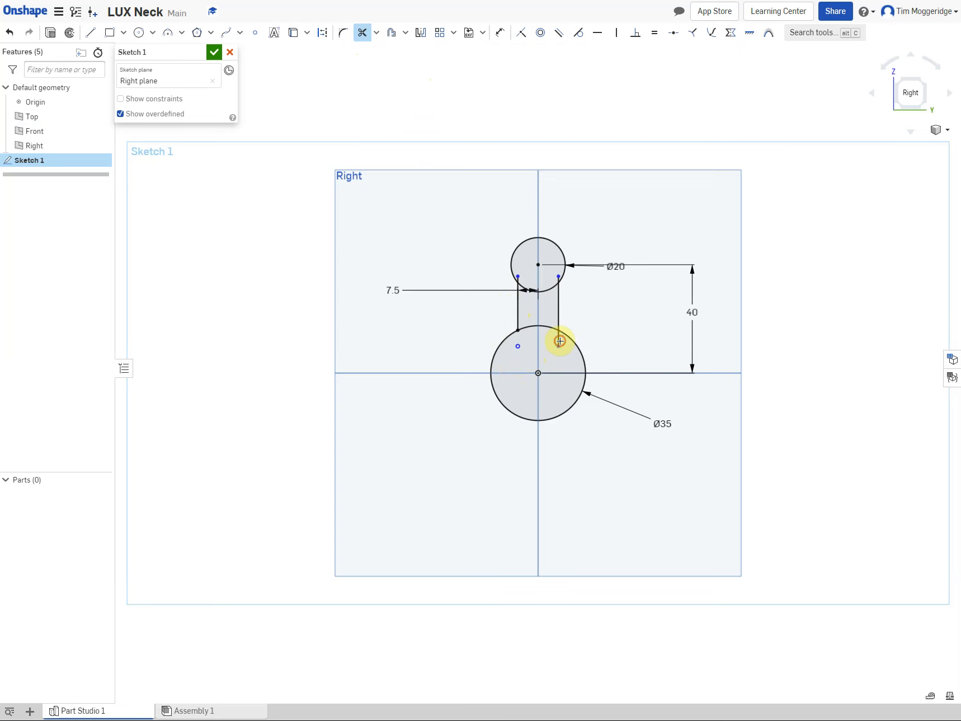
{"action": "scroll", "coordinate": [558, 274], "scroll_direction": "up", "scroll_amount": 3}
{"action": "scroll", "coordinate": [558, 275], "scroll_direction": "up", "scroll_amount": 5}
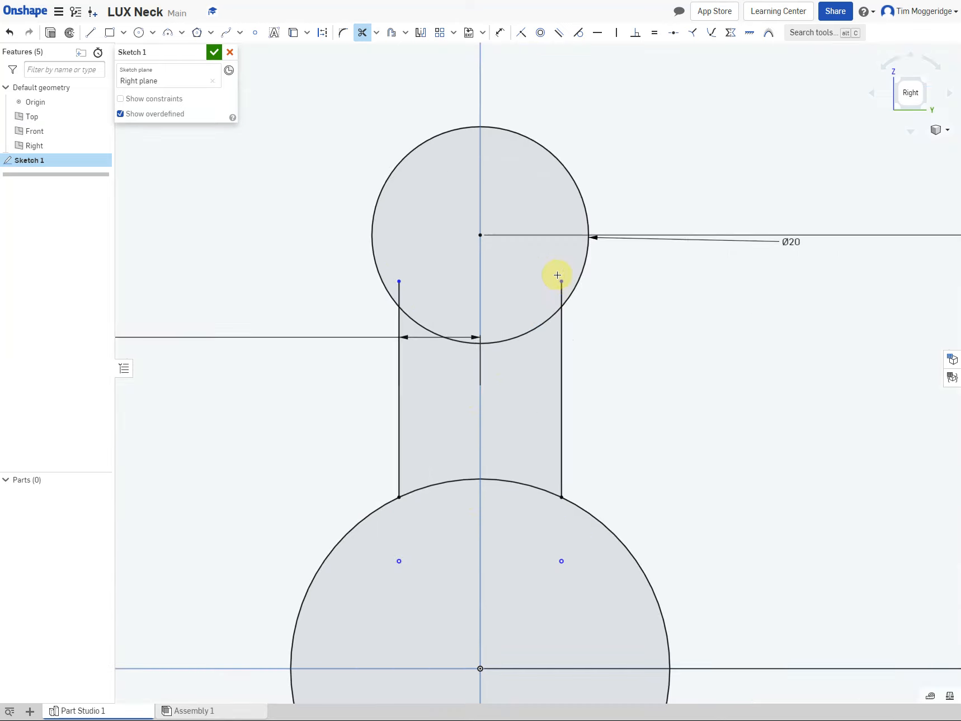
{"action": "left_click", "coordinate": [560, 289]}
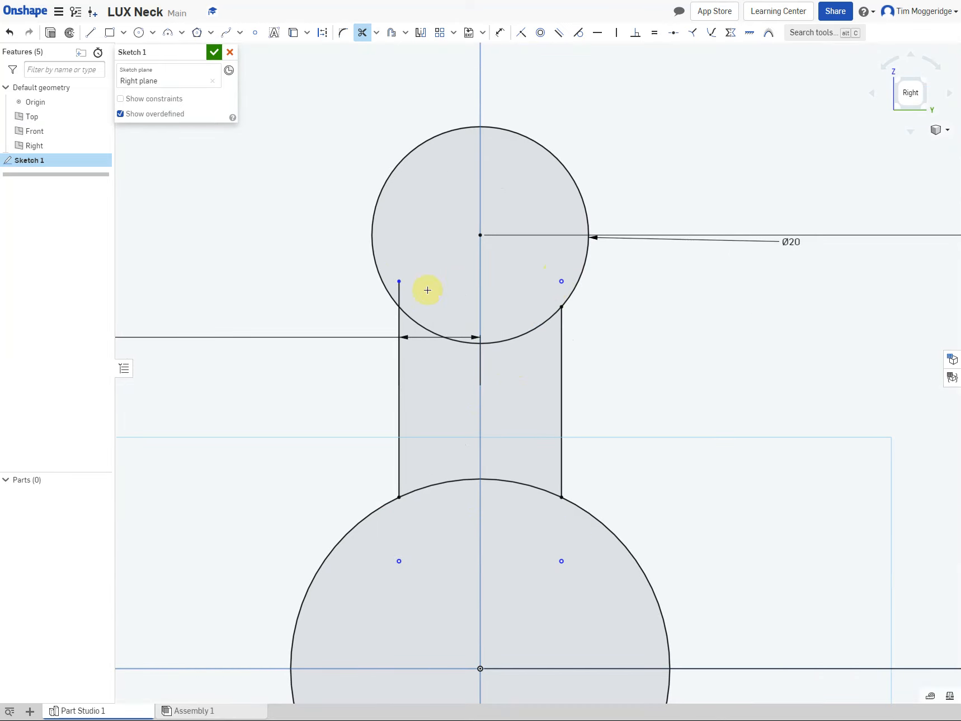
{"action": "left_click", "coordinate": [400, 293]}
{"action": "left_click", "coordinate": [400, 293]}
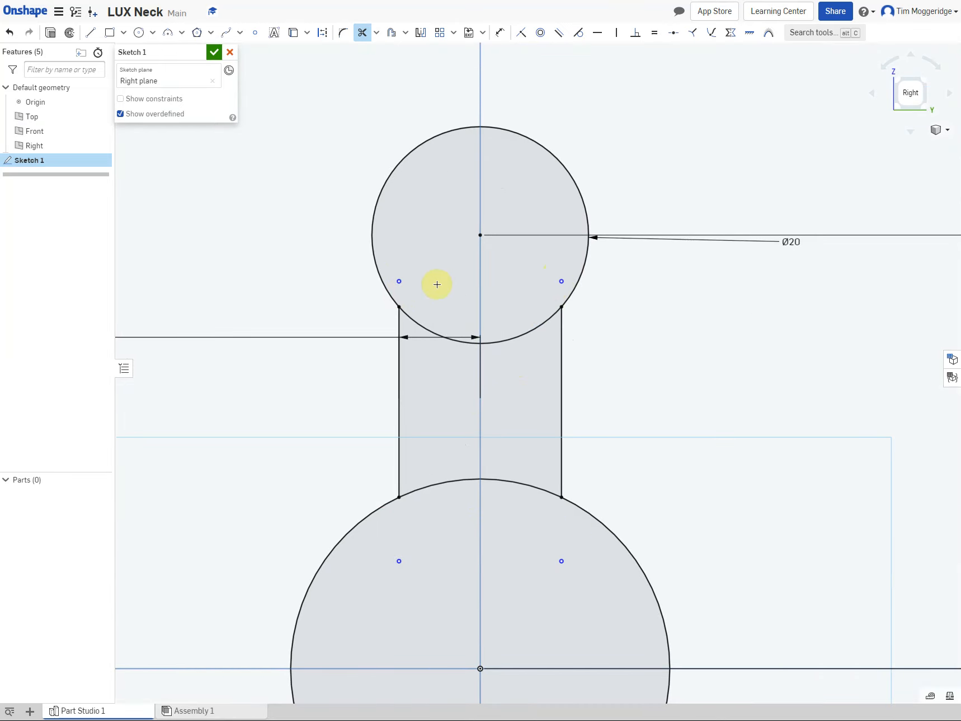
{"action": "left_click", "coordinate": [428, 329]}
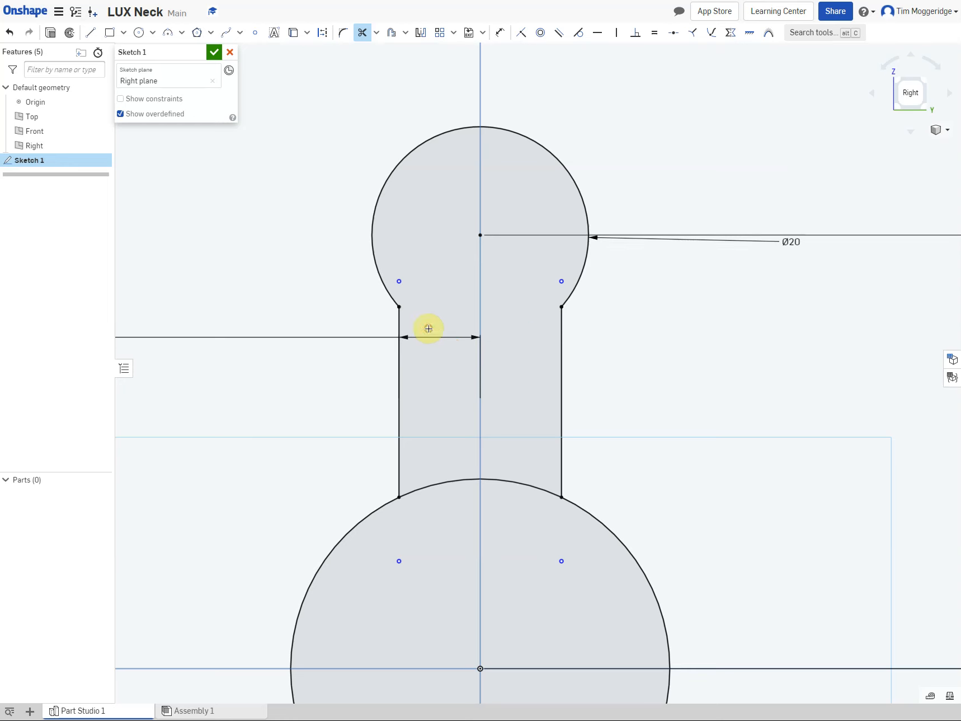
{"action": "left_click", "coordinate": [437, 485]}
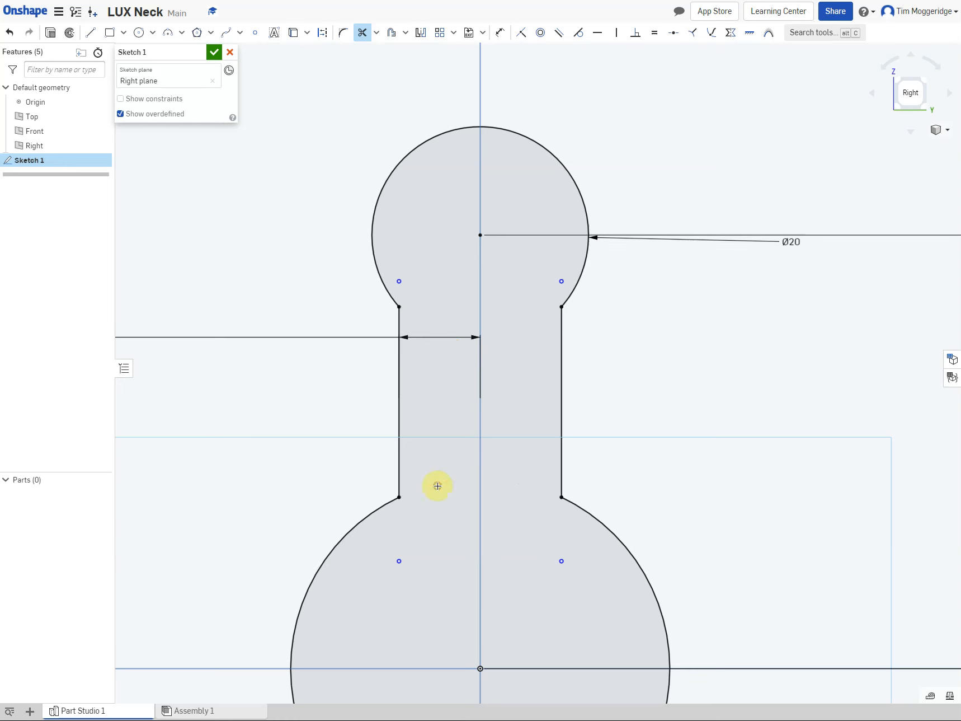
Sketch concentric hole circles inside the neck outline, about 9.3 mm in diameter at the upper centre and about 12.7 mm at the origin
{"action": "scroll", "coordinate": [622, 430], "scroll_direction": "down", "scroll_amount": 5}
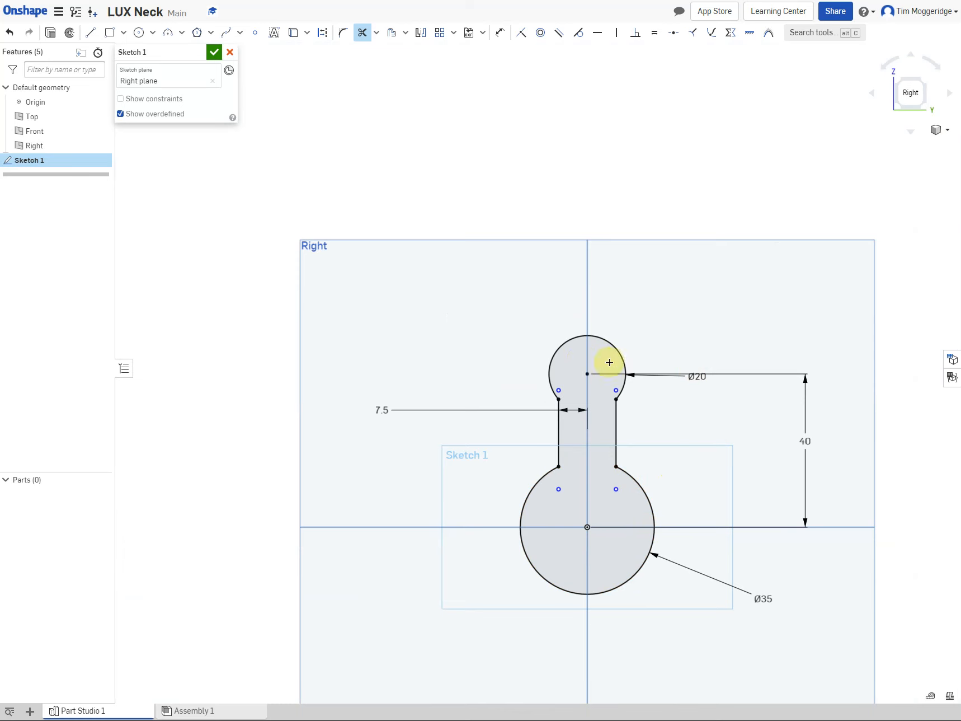
{"action": "left_click", "coordinate": [140, 34]}
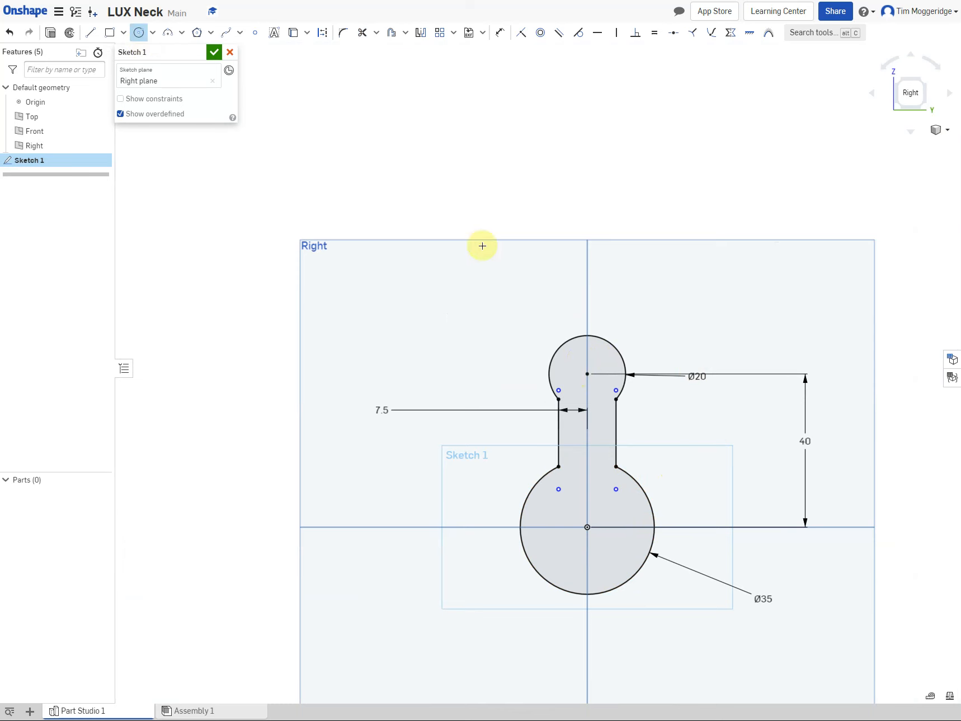
{"action": "left_click", "coordinate": [588, 373]}
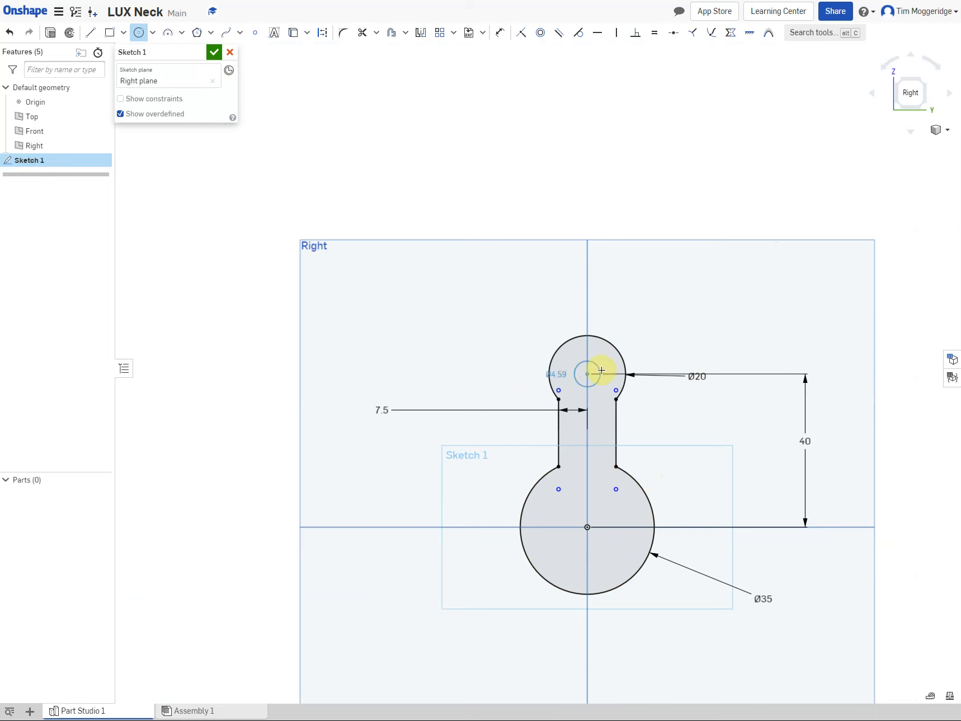
{"action": "left_click", "coordinate": [603, 366]}
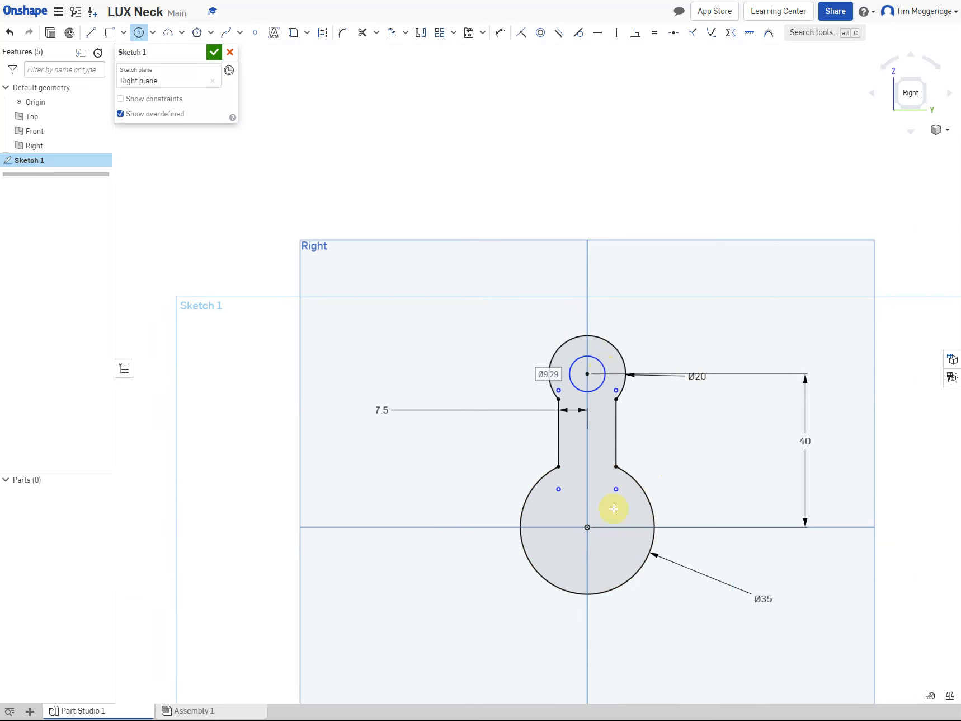
{"action": "left_click", "coordinate": [587, 526]}
{"action": "left_click", "coordinate": [608, 538]}
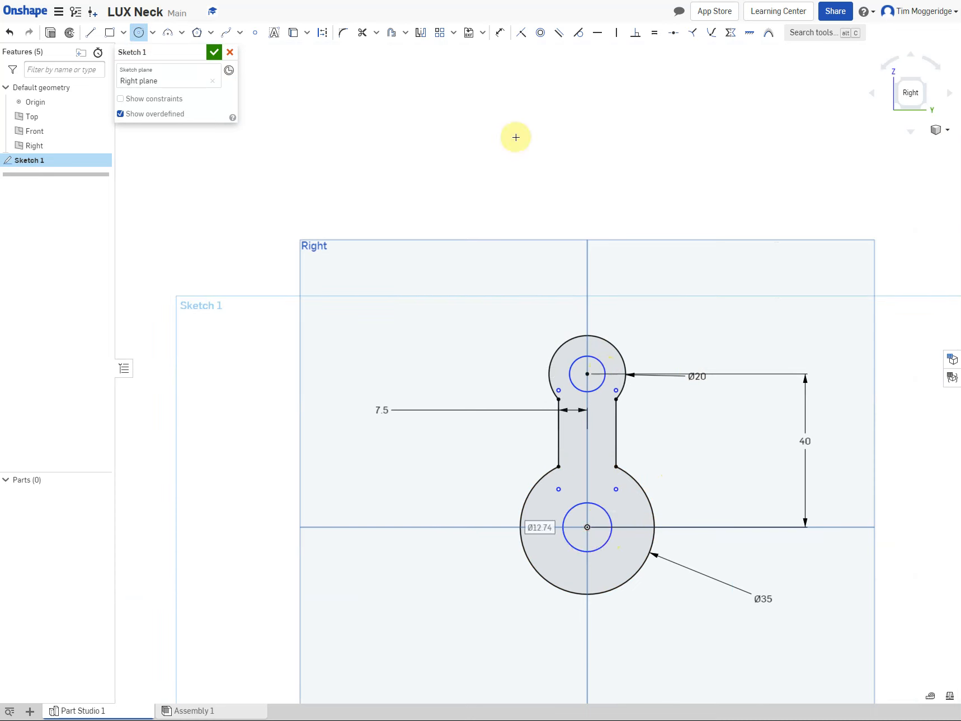
Set the diameters of the upper hole circle and the hole circle at the origin to 6 mm each
{"action": "left_click", "coordinate": [499, 32]}
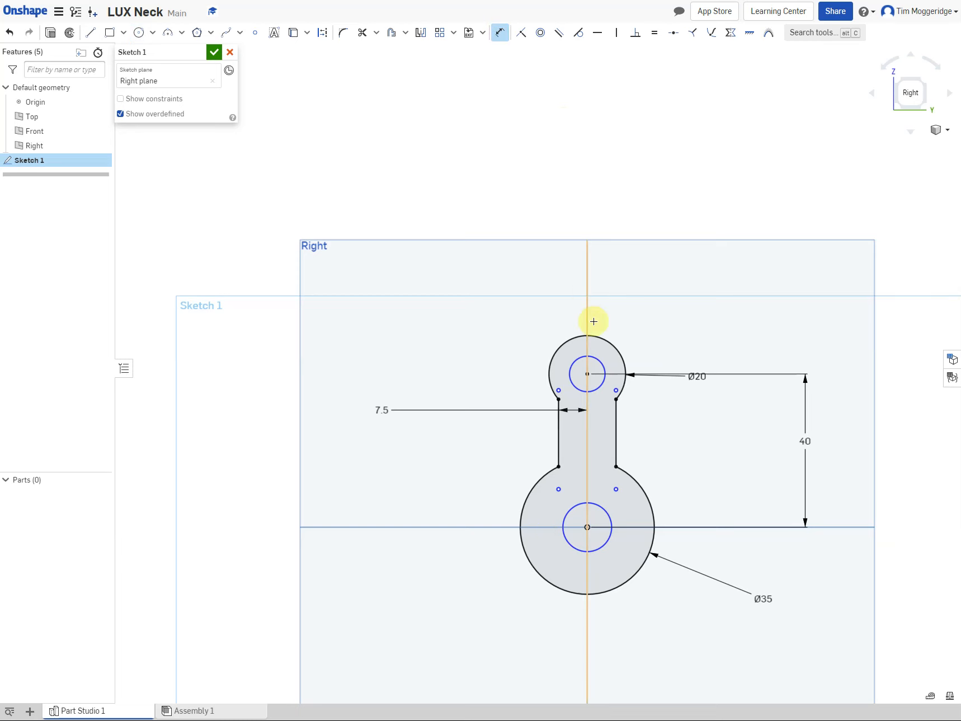
{"action": "left_click", "coordinate": [601, 365]}
{"action": "left_click", "coordinate": [665, 310]}
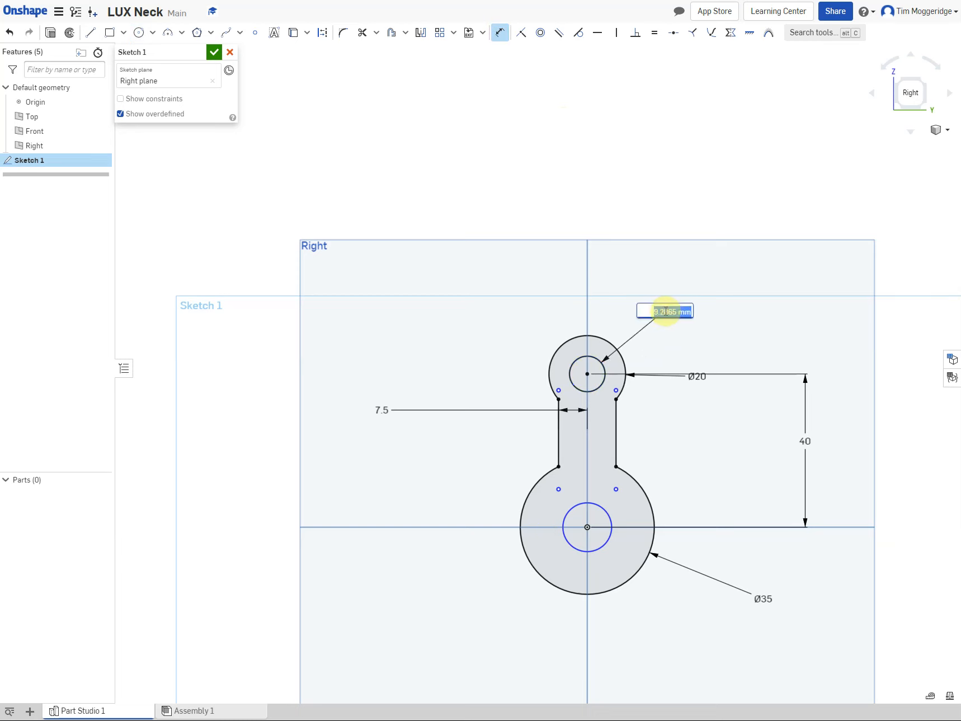
{"action": "type", "text": "6"}
{"action": "key", "text": "Return"}
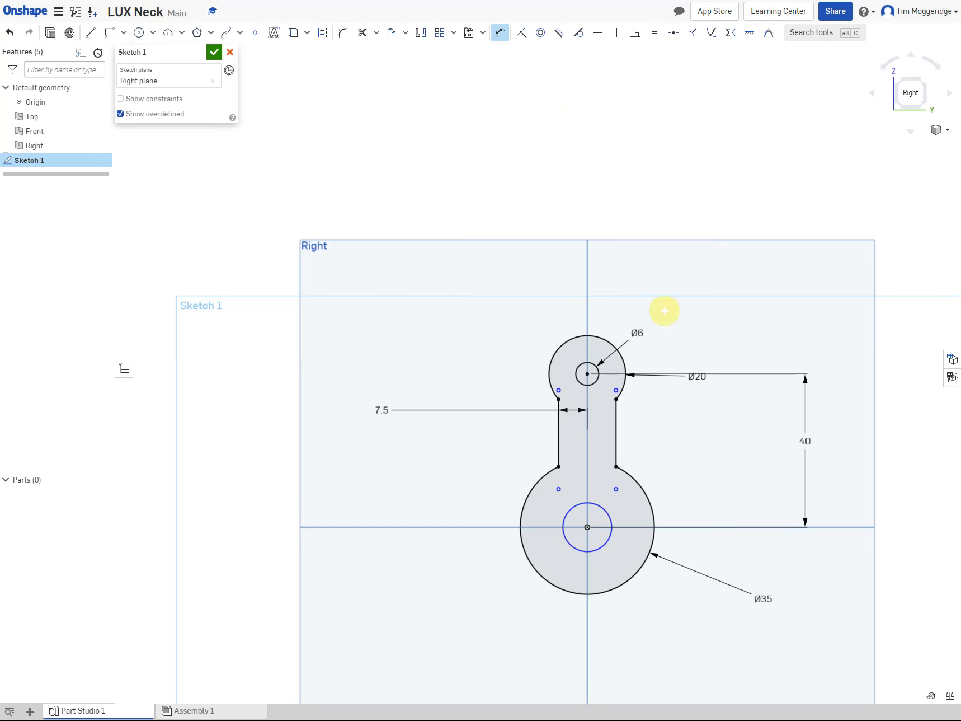
{"action": "left_click", "coordinate": [612, 517]}
{"action": "left_click", "coordinate": [676, 624]}
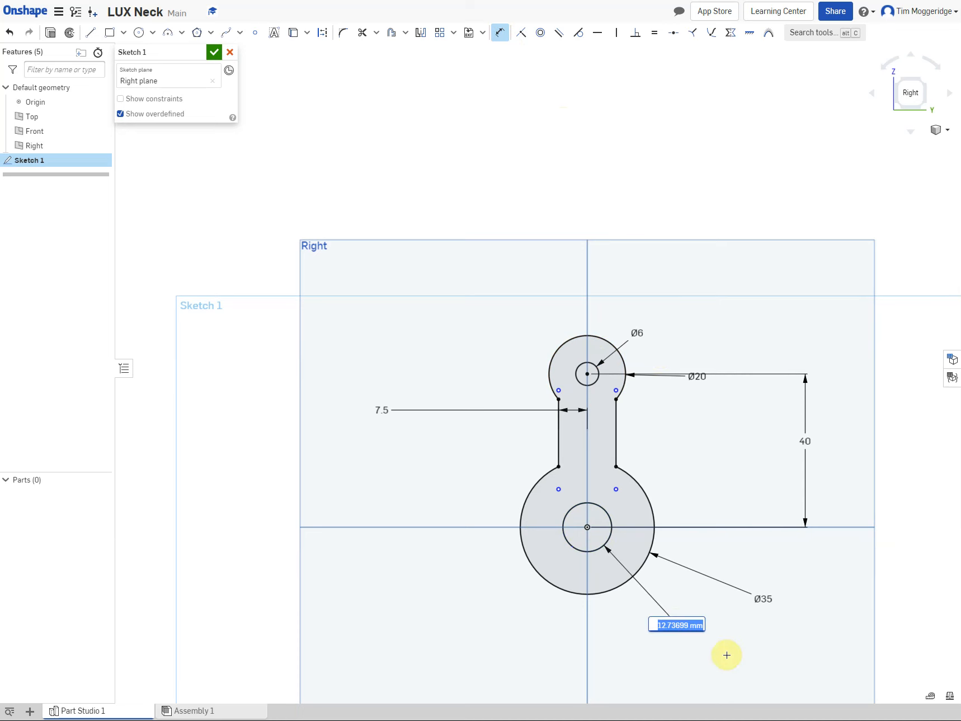
{"action": "type", "text": "6"}
{"action": "key", "text": "Return"}
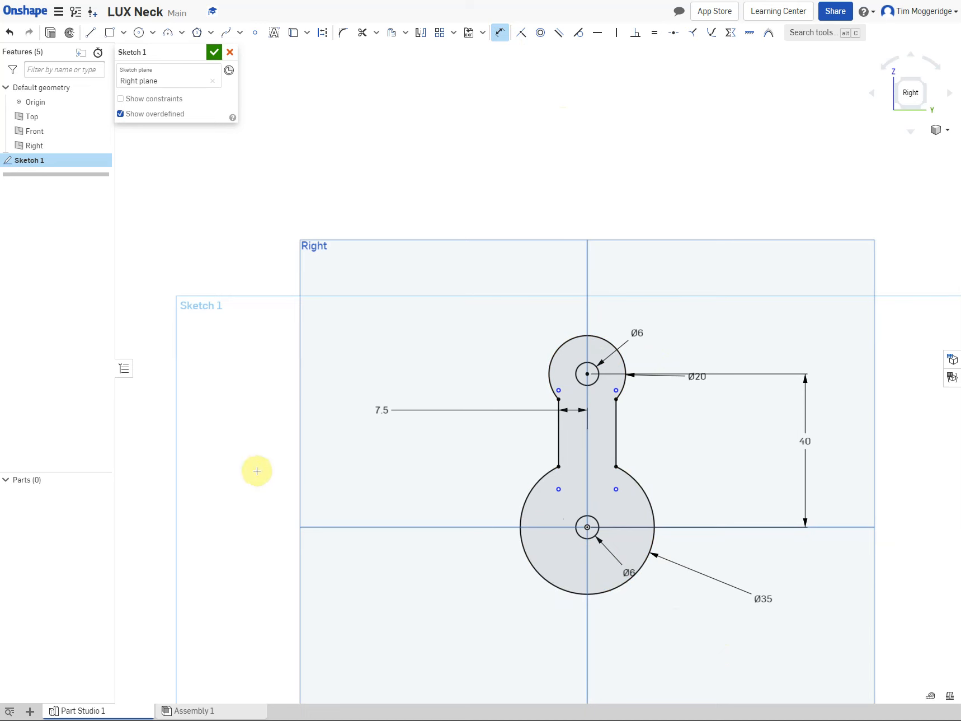
Extrude the neck profile 3 mm as a new solid in the opposite direction, leaving both holes open
{"action": "right_click_drag", "start_coordinate": [256, 472], "coordinate": [270, 476]}
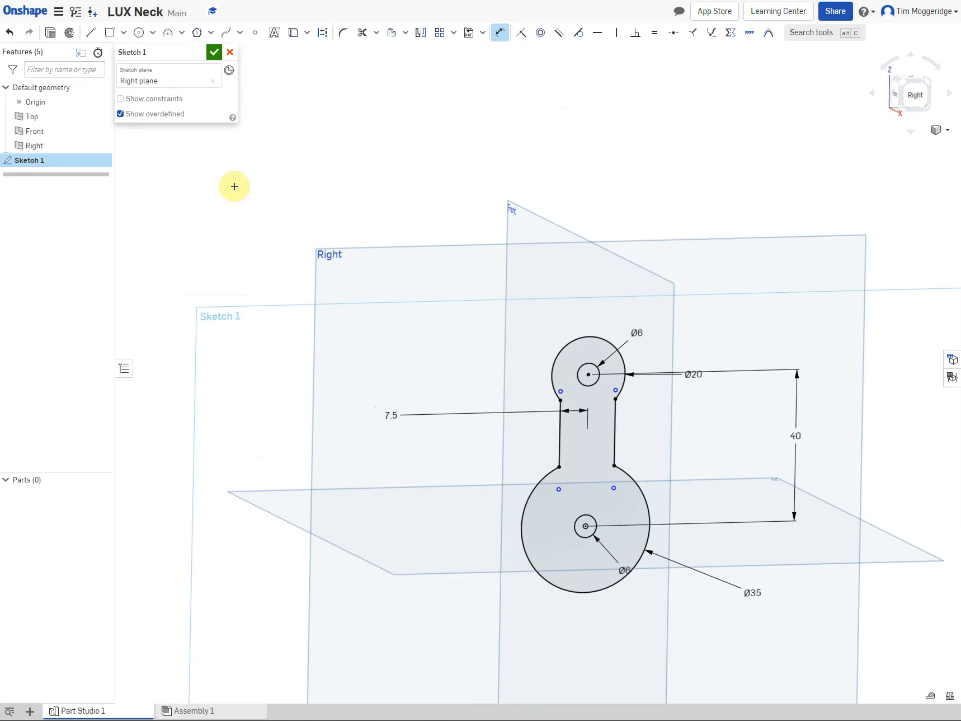
{"action": "left_click", "coordinate": [51, 35]}
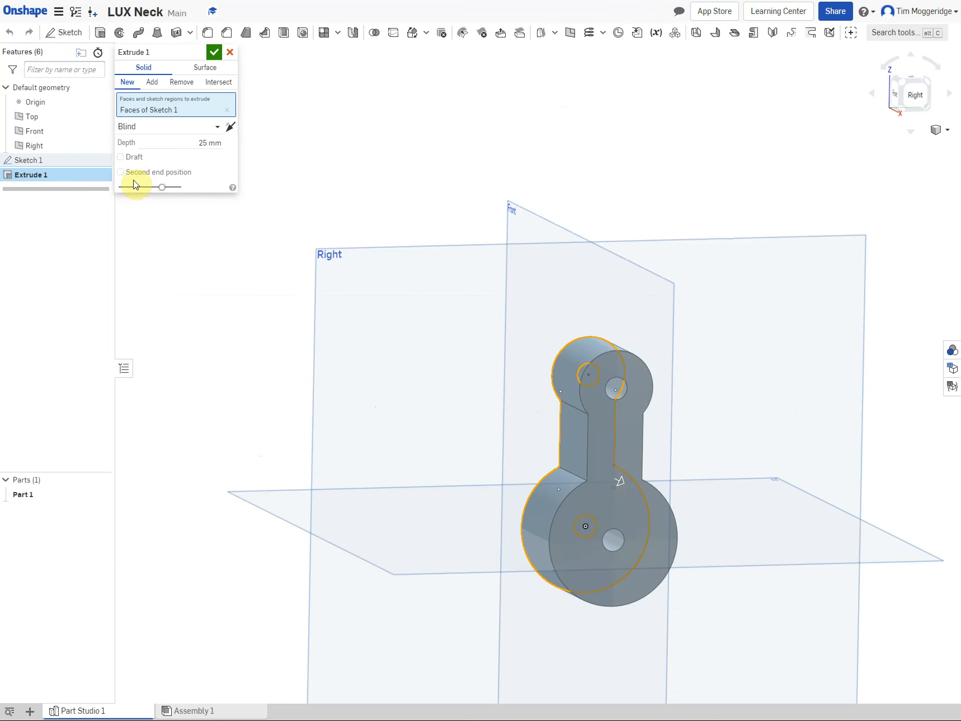
{"action": "left_click", "coordinate": [190, 144]}
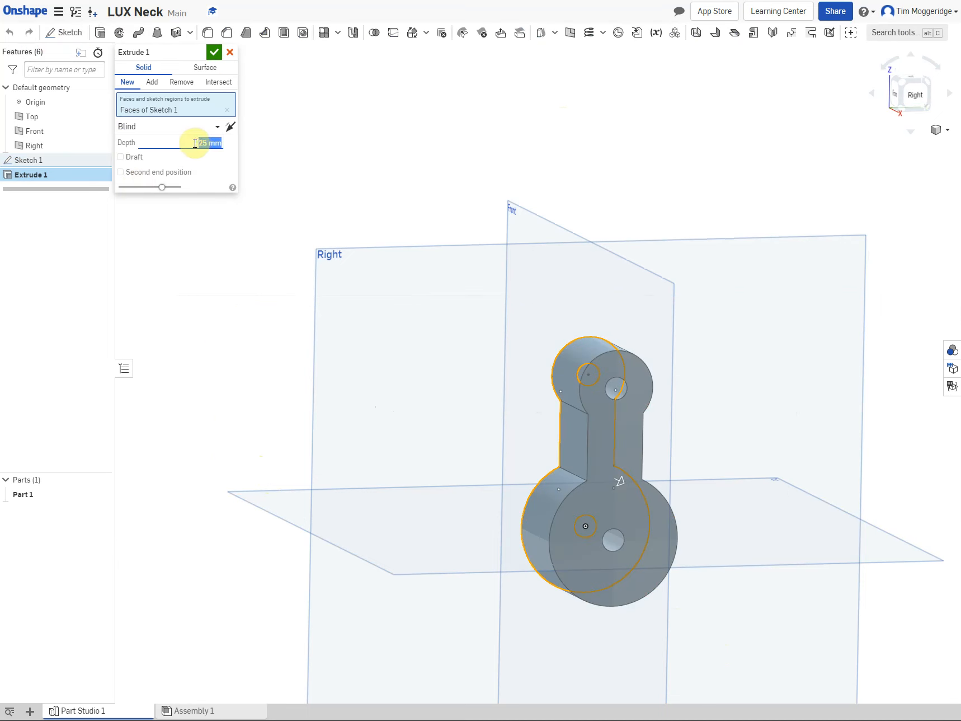
{"action": "type", "text": "3"}
{"action": "key", "text": "Tab"}
{"action": "right_click_drag", "start_coordinate": [257, 283], "coordinate": [299, 316]}
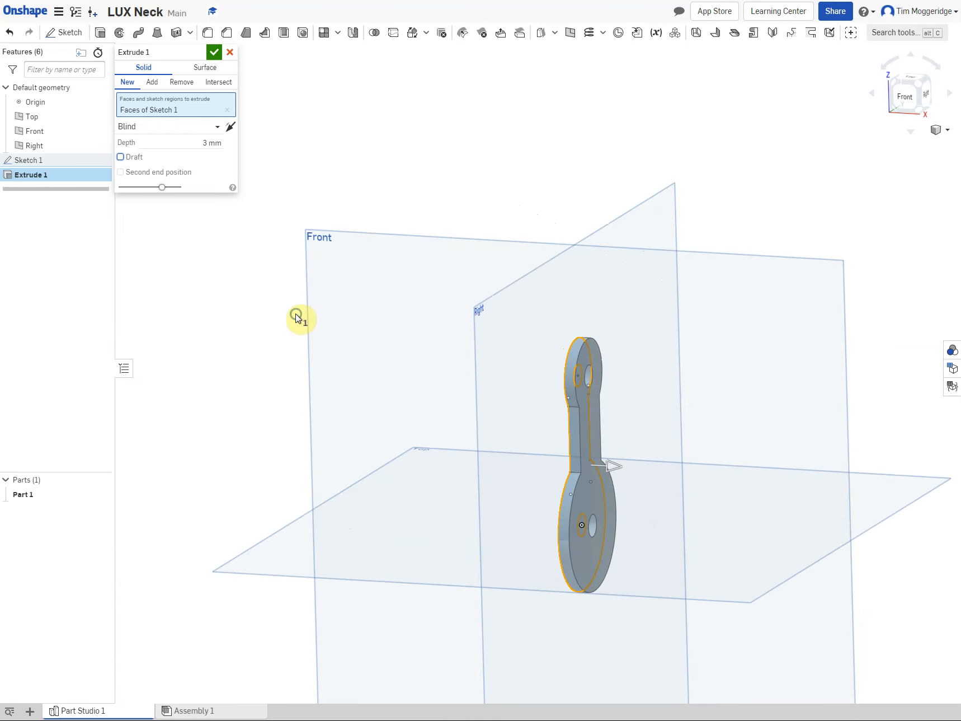
{"action": "left_click", "coordinate": [231, 128]}
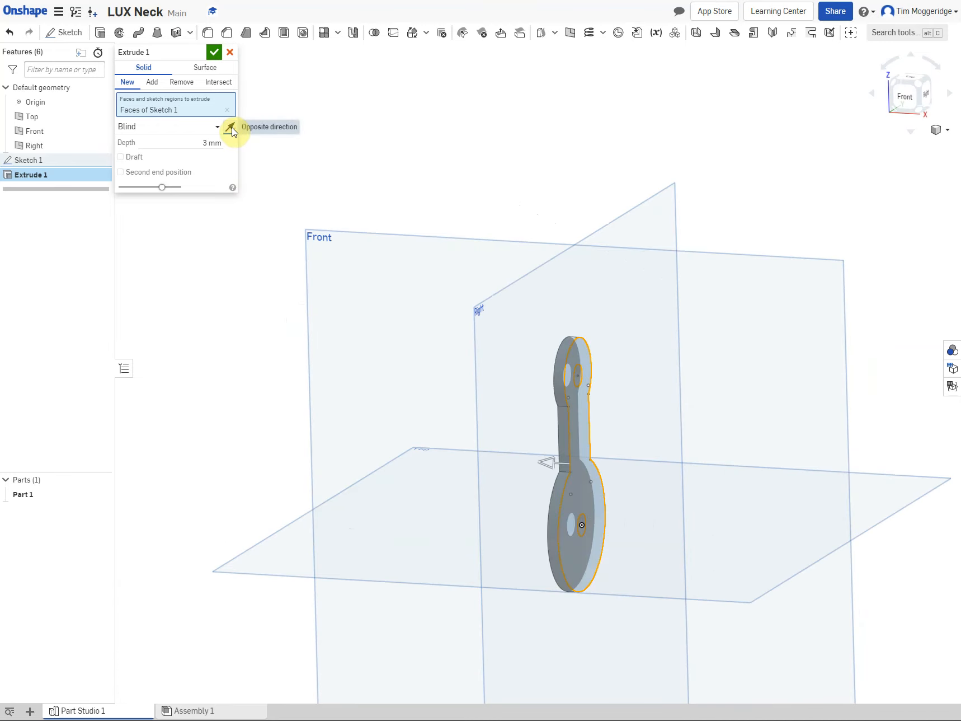
{"action": "left_click", "coordinate": [214, 53]}
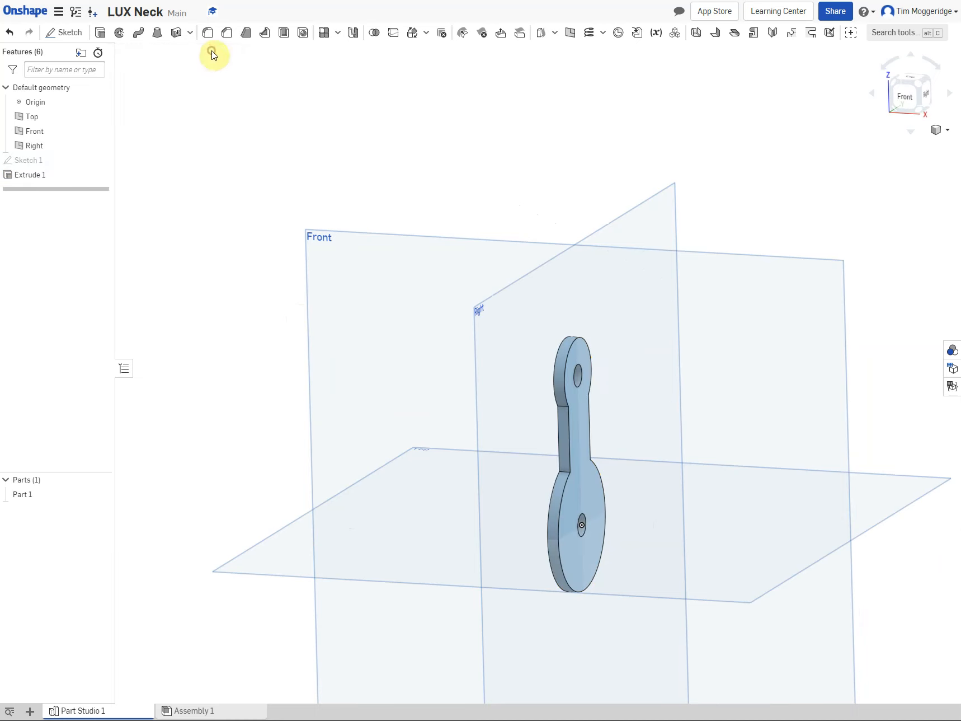
Start a sketch on the neck's flat face at the Right plane and draw a 35 mm circle from the origin matching the large round end
{"action": "right_click_drag", "start_coordinate": [438, 151], "coordinate": [424, 151]}
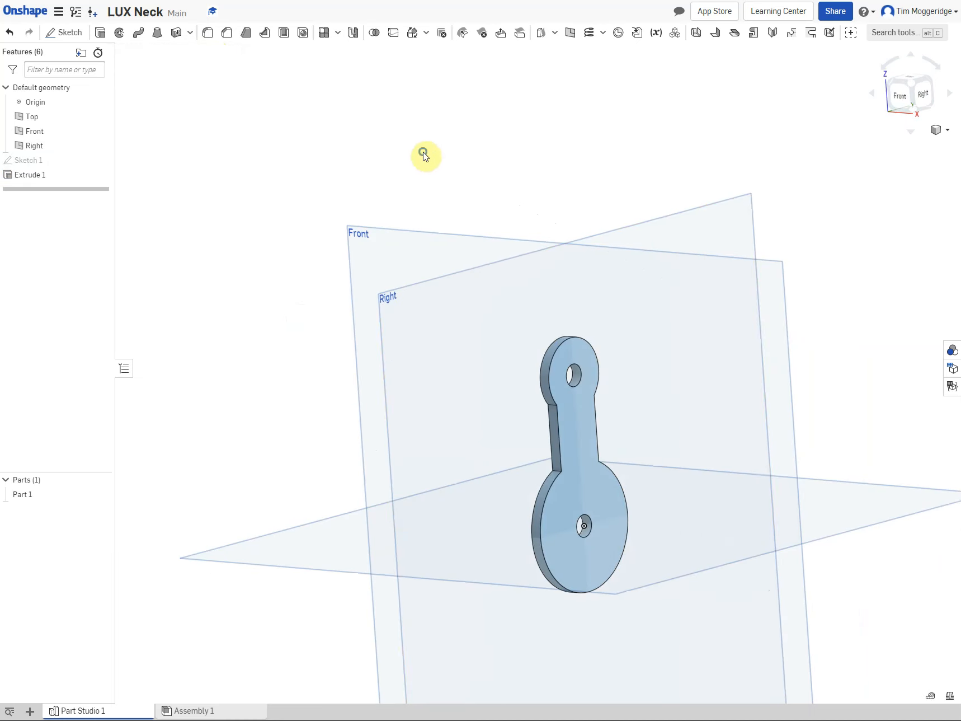
{"action": "right_click", "coordinate": [575, 500]}
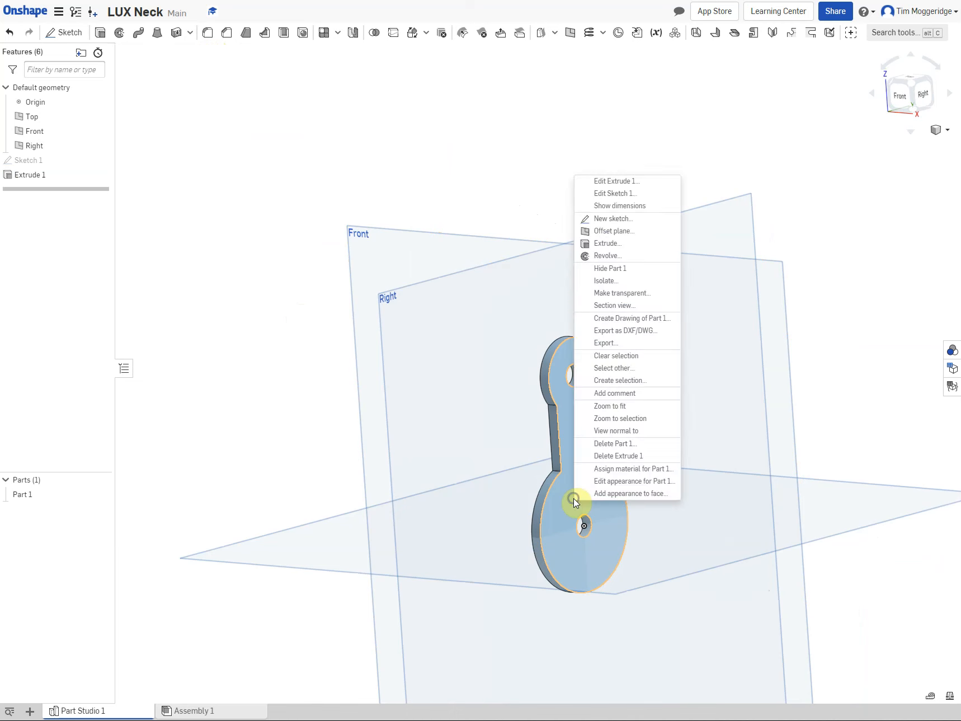
{"action": "left_click", "coordinate": [599, 218]}
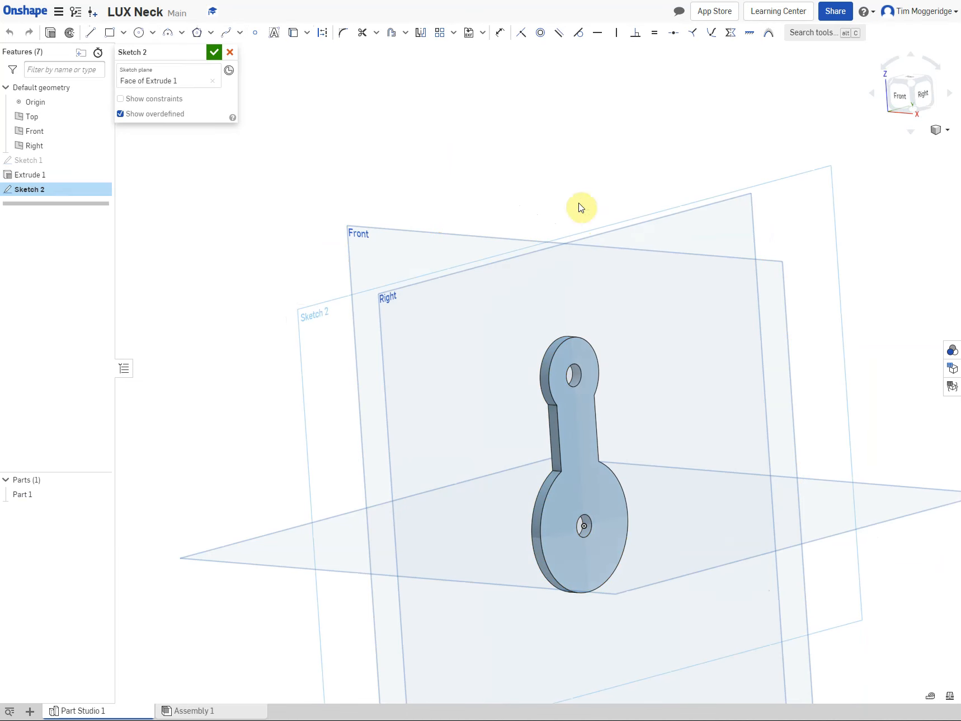
{"action": "right_click", "coordinate": [525, 172]}
{"action": "left_click", "coordinate": [554, 252]}
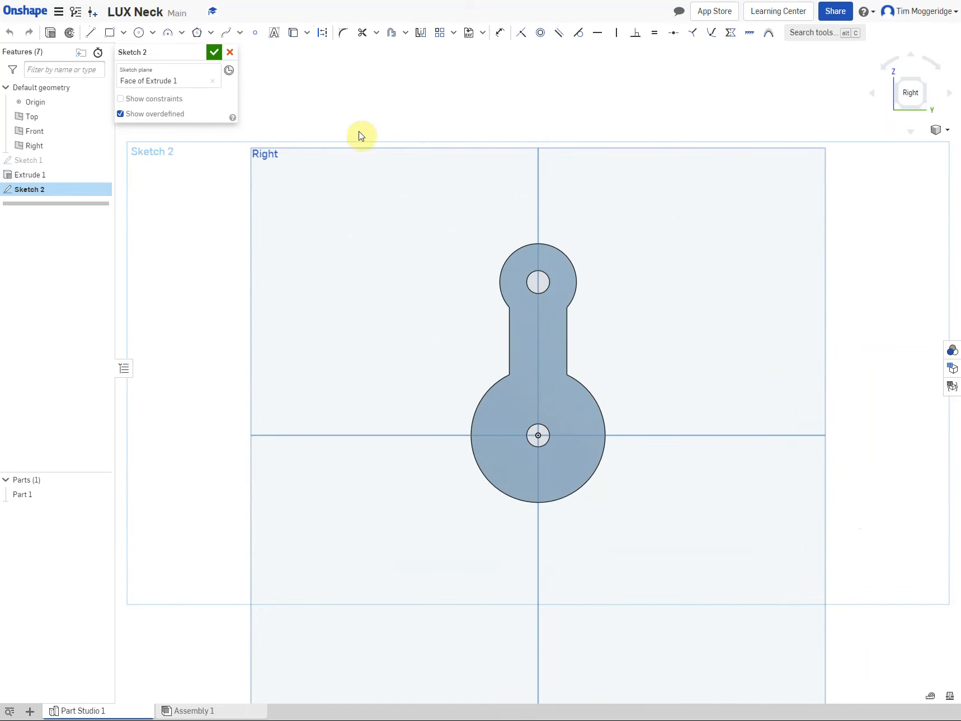
{"action": "left_click", "coordinate": [139, 35]}
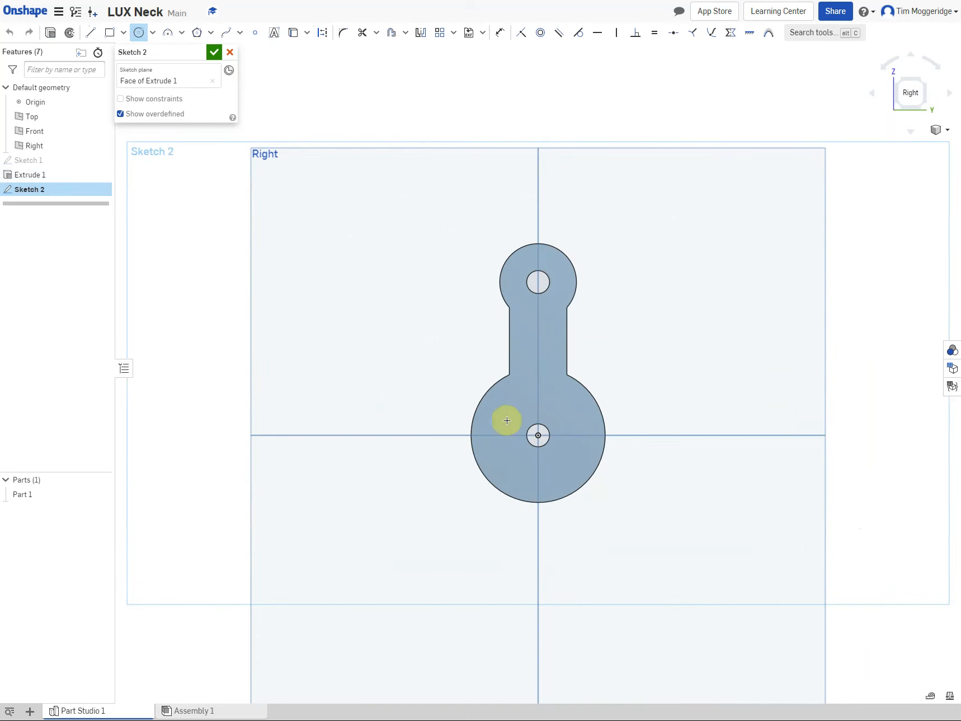
{"action": "left_click", "coordinate": [537, 436]}
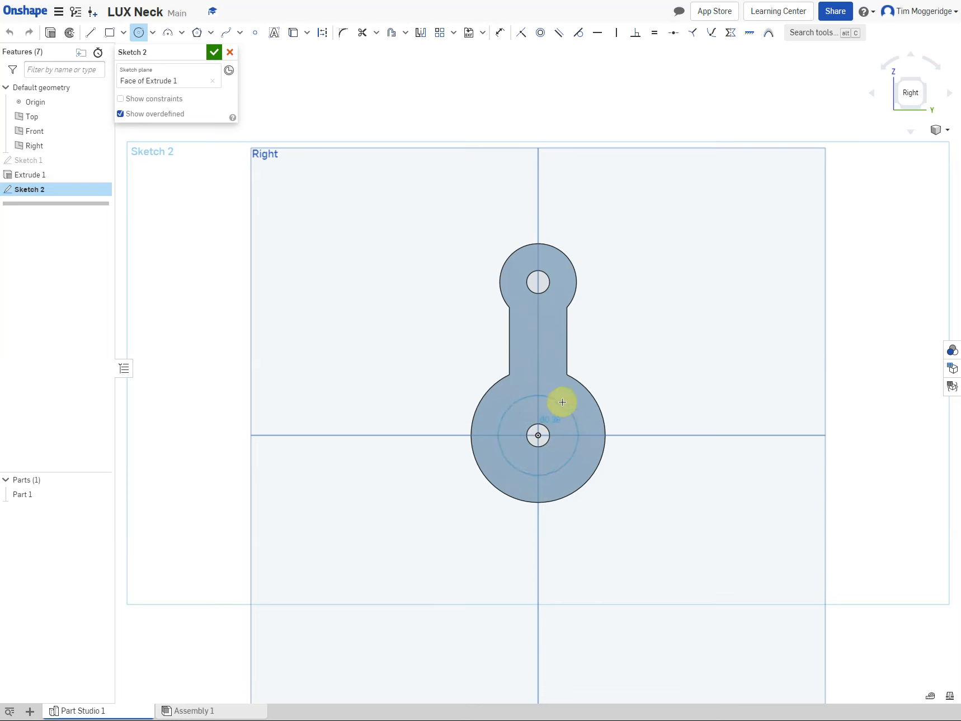
{"action": "left_click", "coordinate": [566, 374]}
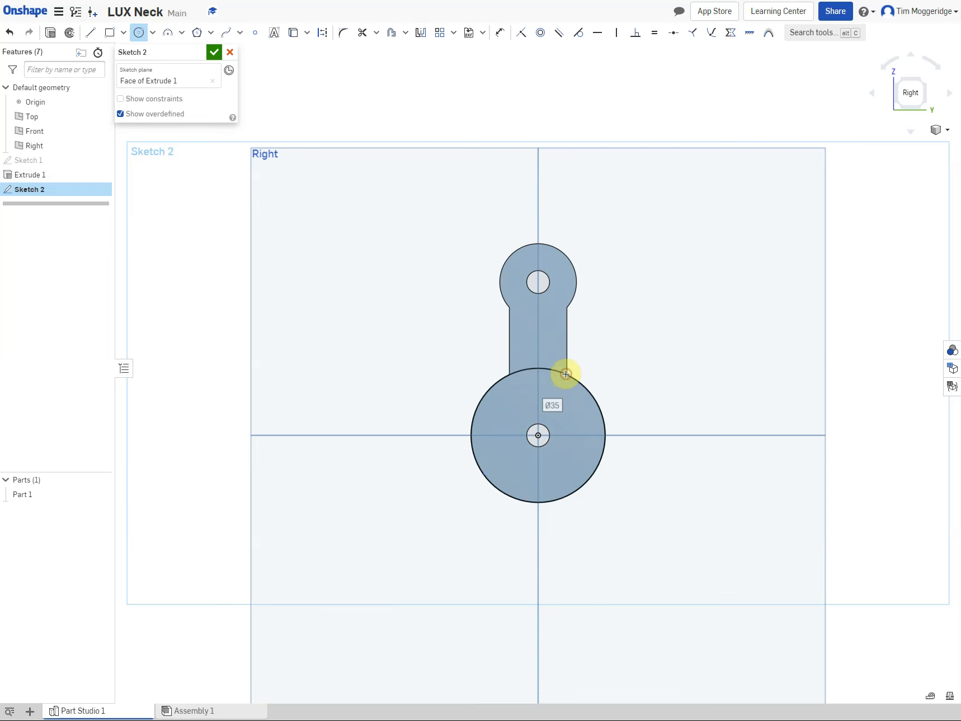
Sketch a concentric circle at the origin inside the 35 mm circle and set its diameter to 6 mm
{"action": "left_click", "coordinate": [537, 435]}
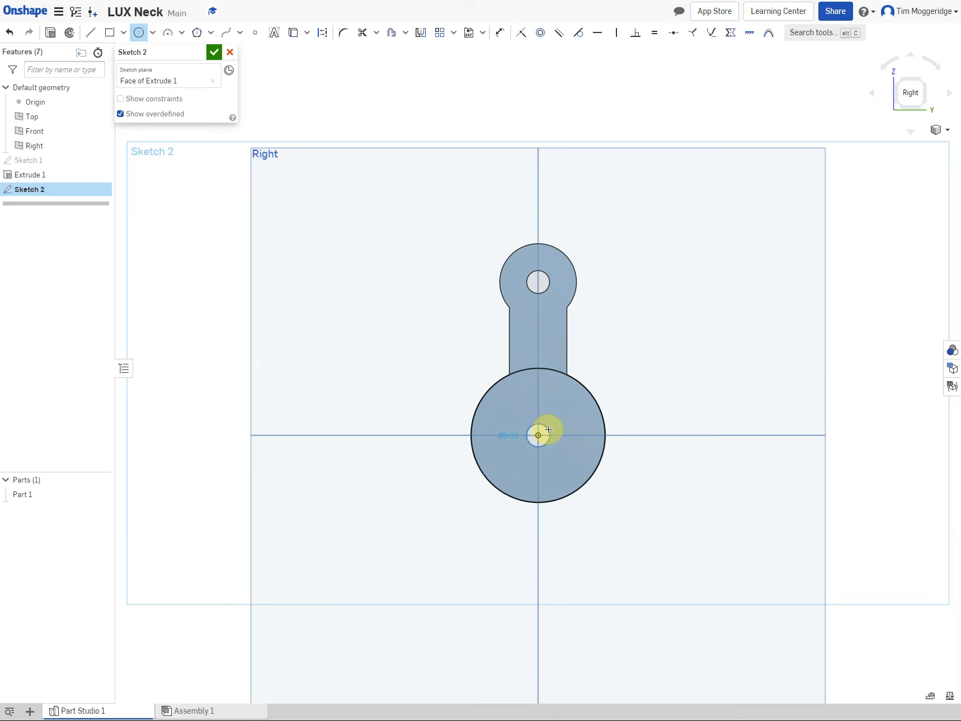
{"action": "left_click", "coordinate": [560, 419]}
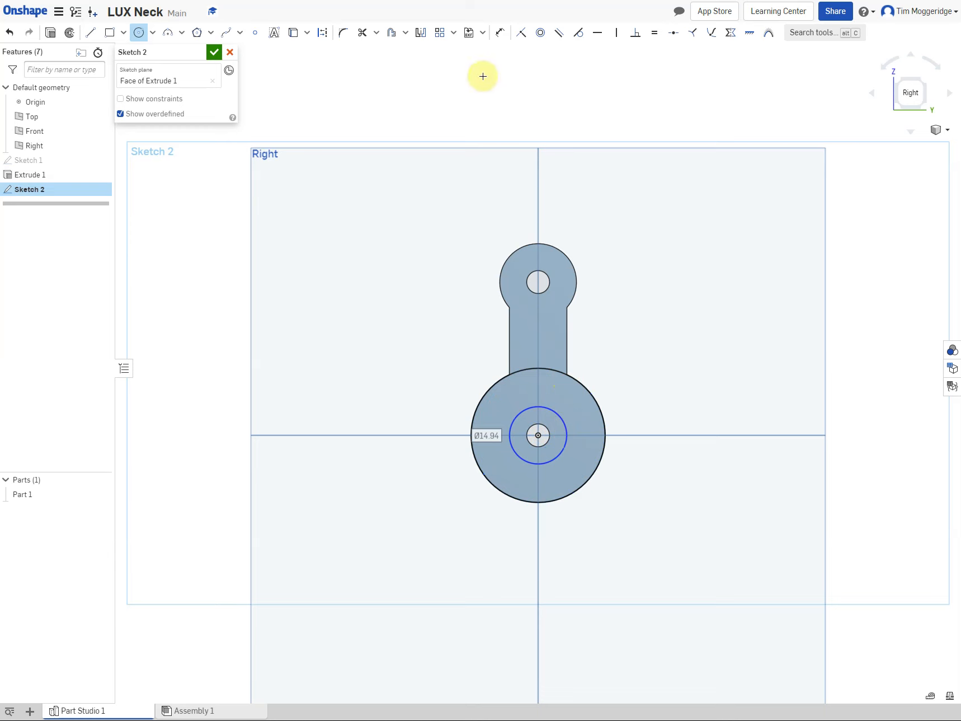
{"action": "left_click", "coordinate": [500, 32]}
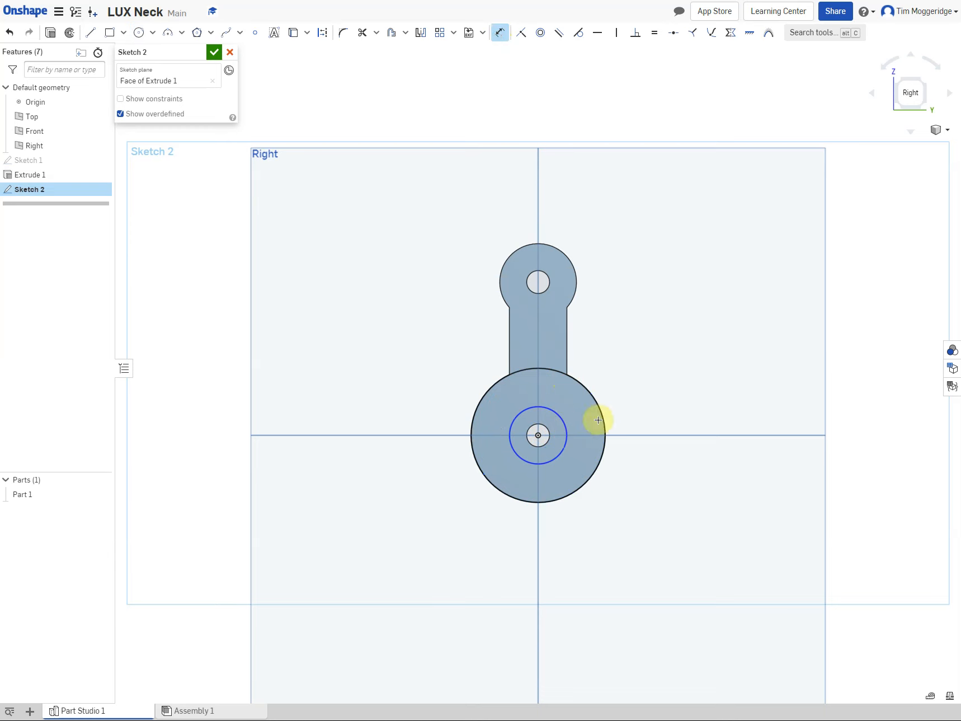
{"action": "left_click", "coordinate": [561, 420]}
{"action": "left_click", "coordinate": [683, 485]}
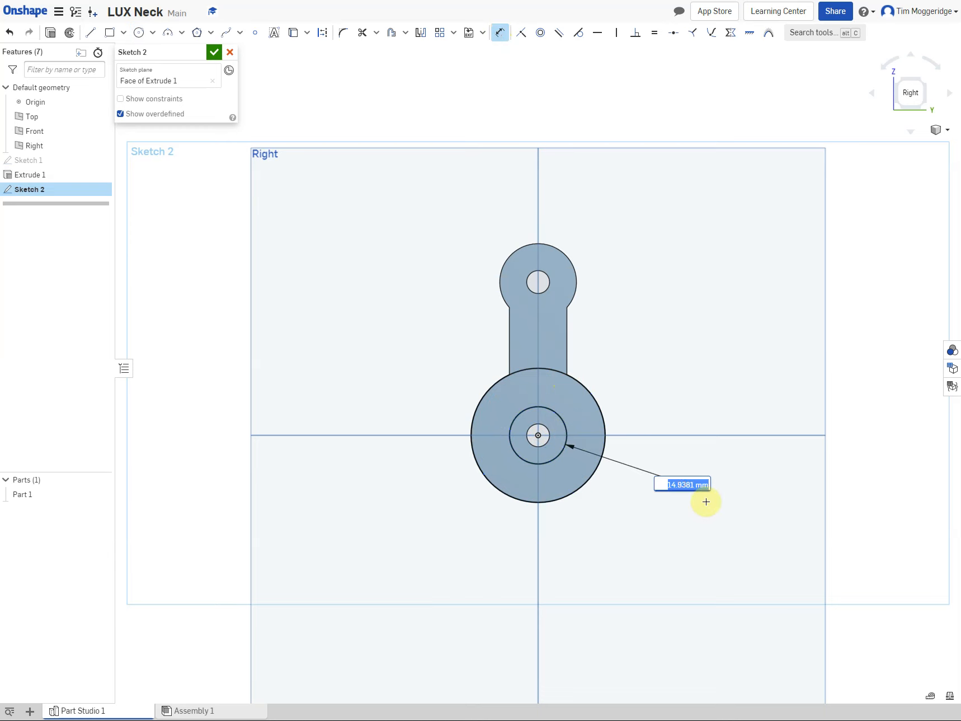
{"action": "type", "text": "6"}
{"action": "key", "text": "Return"}
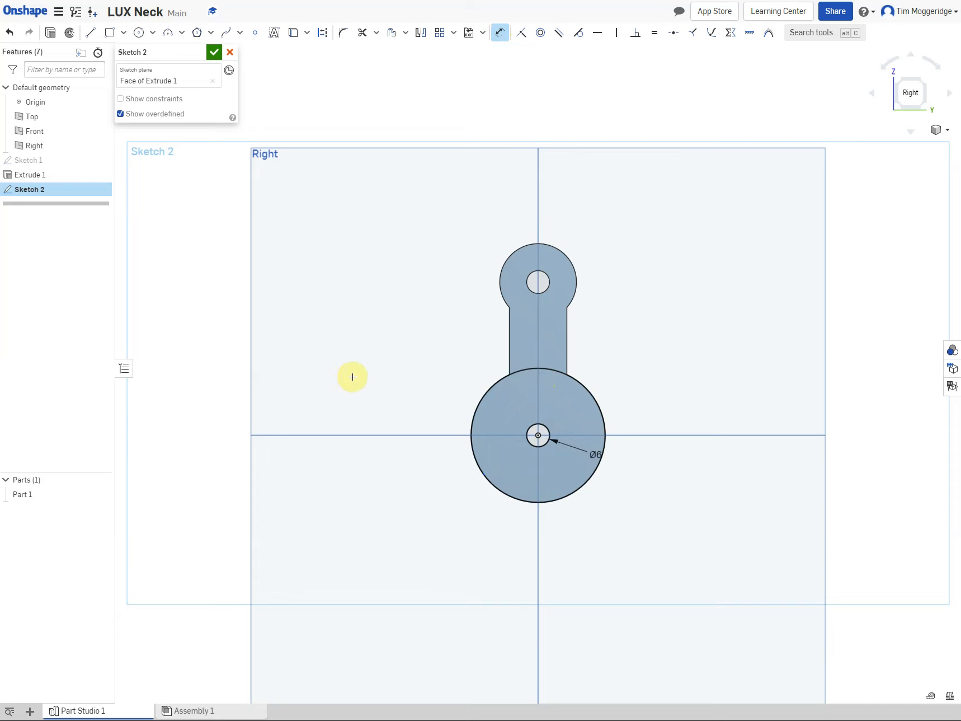
Extrude the ring between the 35 mm and 6 mm circles outward by 3 mm, adding it to the neck part
{"action": "right_click_drag", "start_coordinate": [344, 353], "coordinate": [378, 370]}
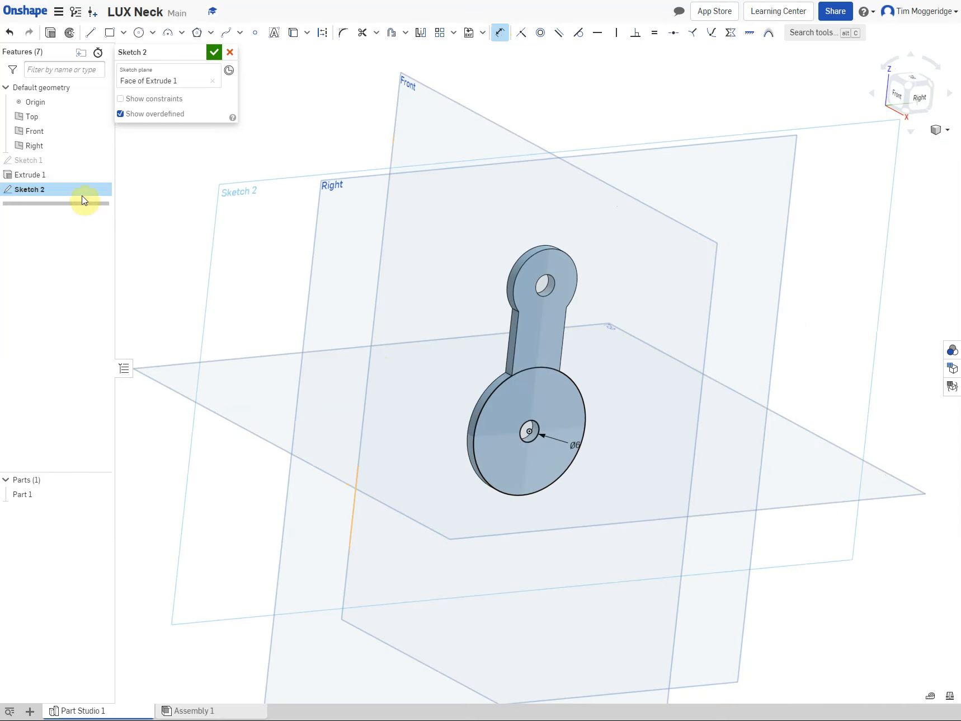
{"action": "left_click", "coordinate": [51, 32]}
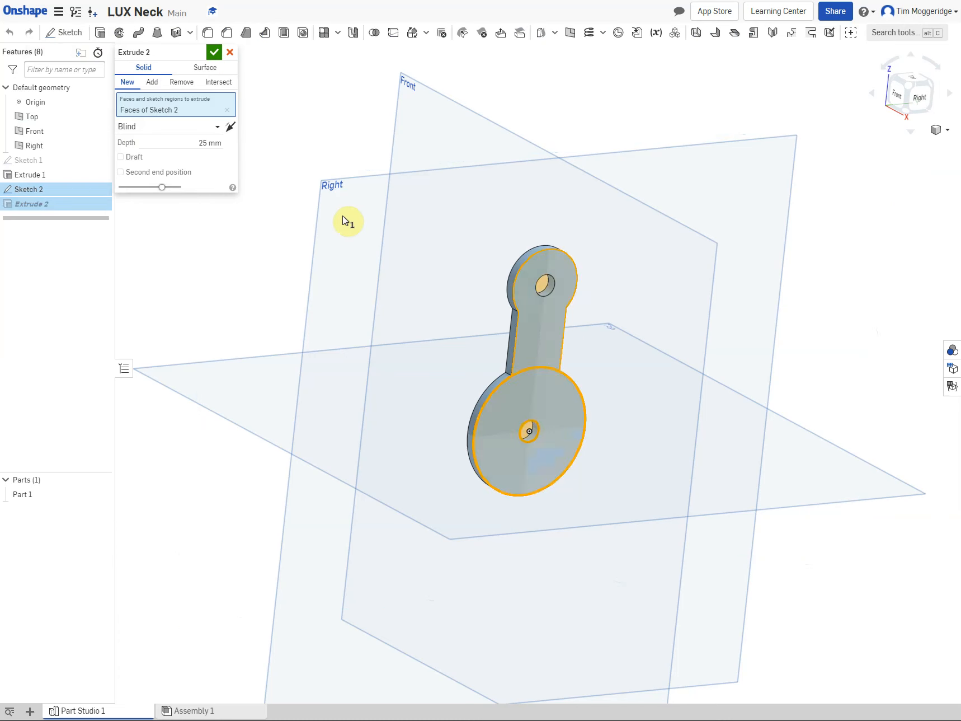
{"action": "left_click", "coordinate": [194, 138]}
{"action": "type", "text": "3"}
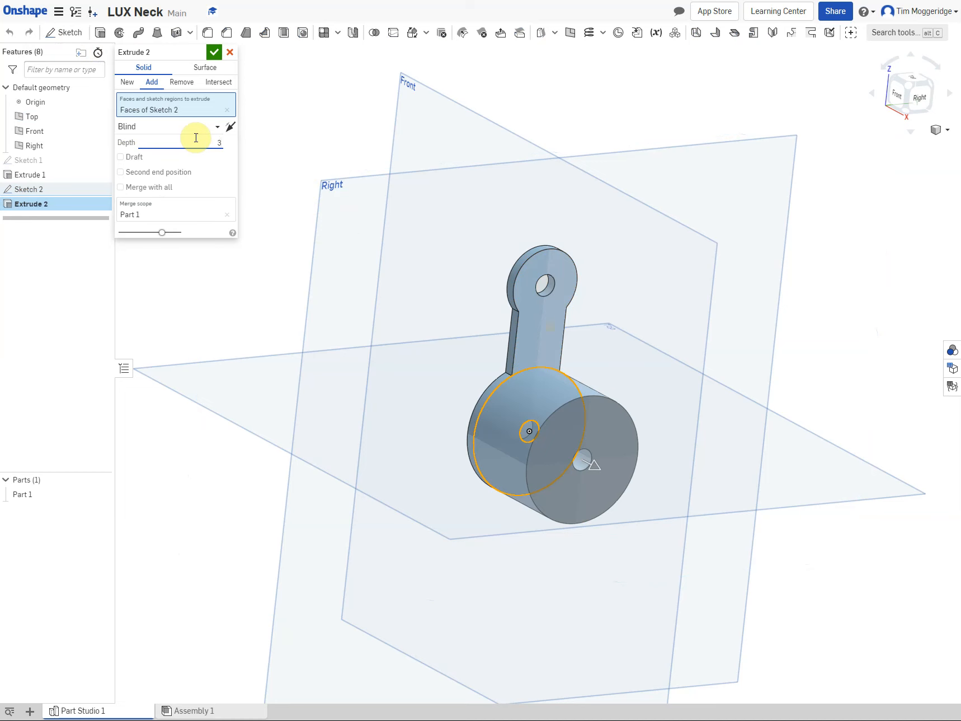
{"action": "key", "text": "Tab"}
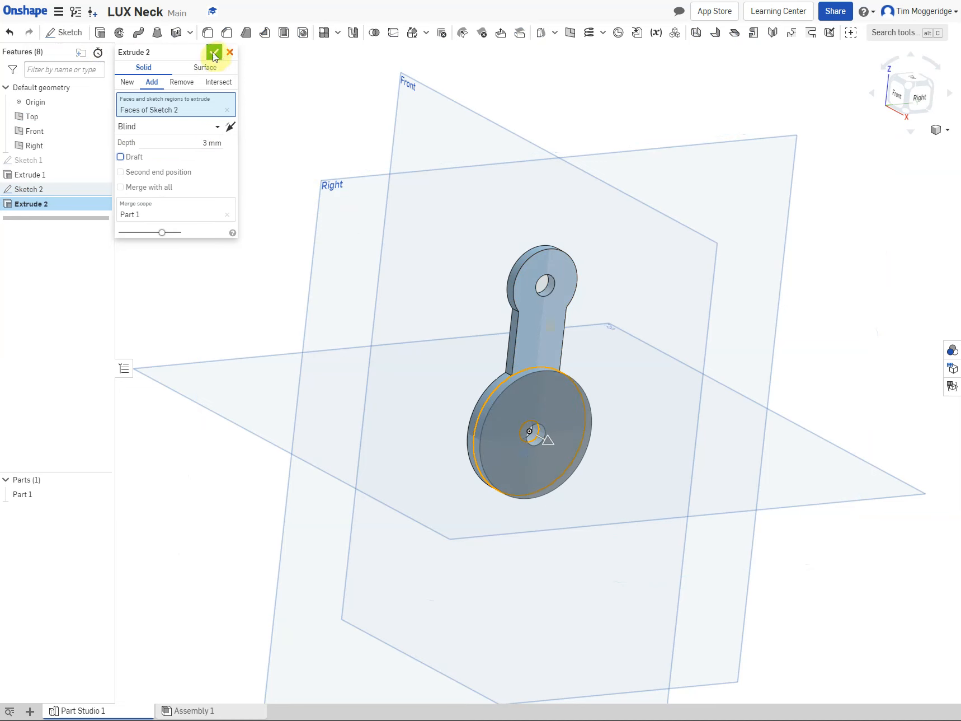
{"action": "left_click", "coordinate": [213, 53]}
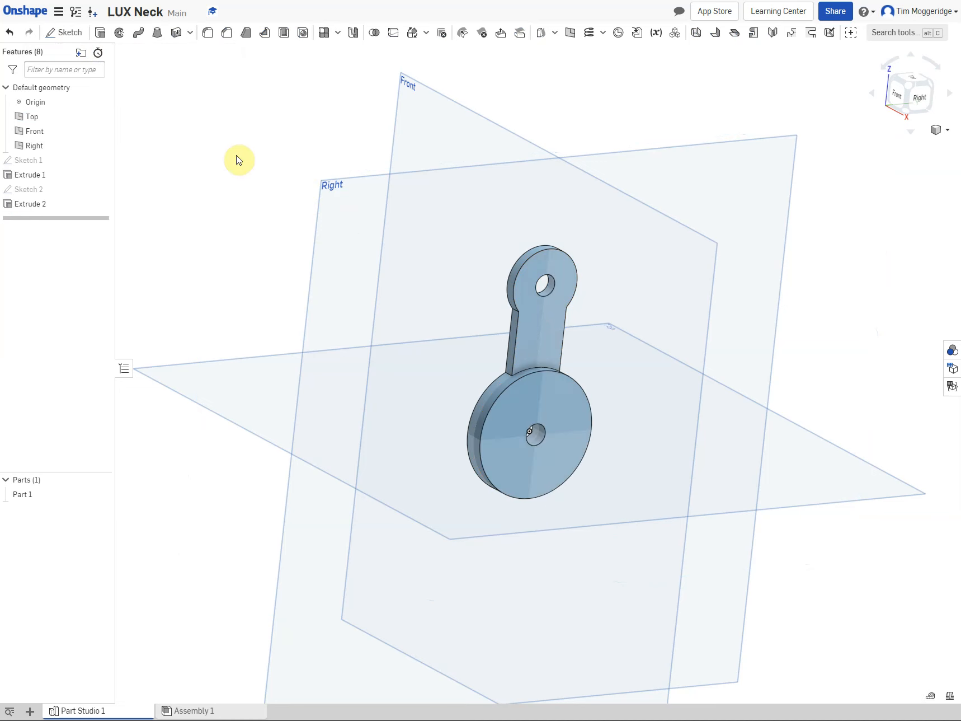